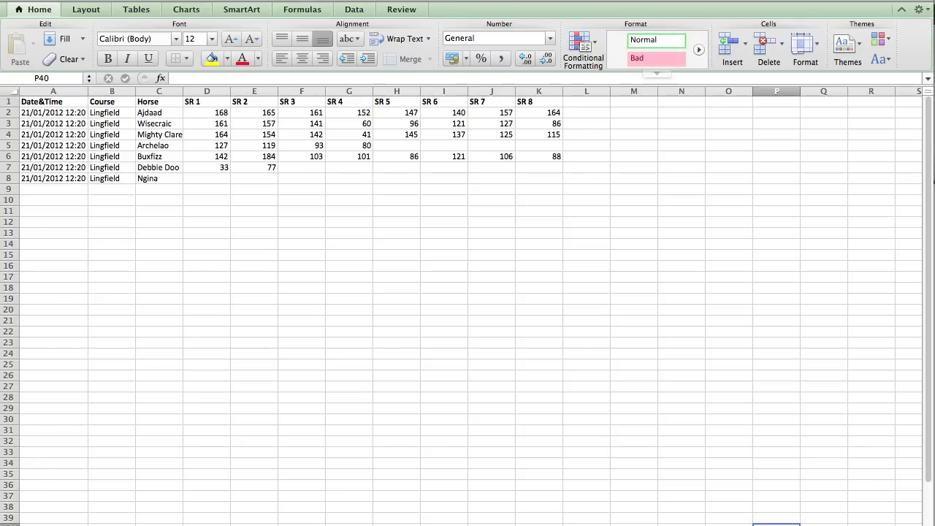
# Inspect the ratings by selecting Ngina's and Debbie Doo's rows, Archelao's ratings and the SR 1 column.
pyautogui.click(9, 178)
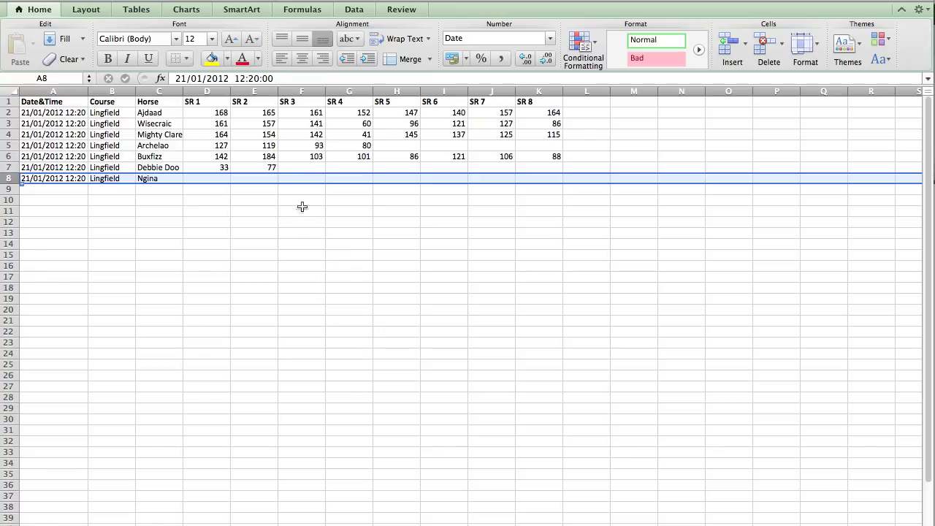
pyautogui.click(157, 167)
pyautogui.moveTo(190, 167); pyautogui.dragTo(248, 167)
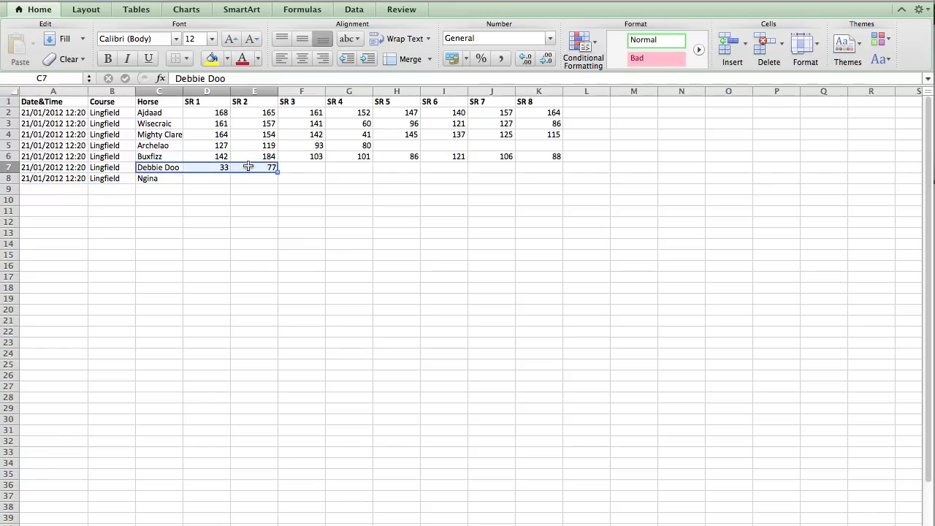
pyautogui.moveTo(210, 145); pyautogui.dragTo(366, 145)
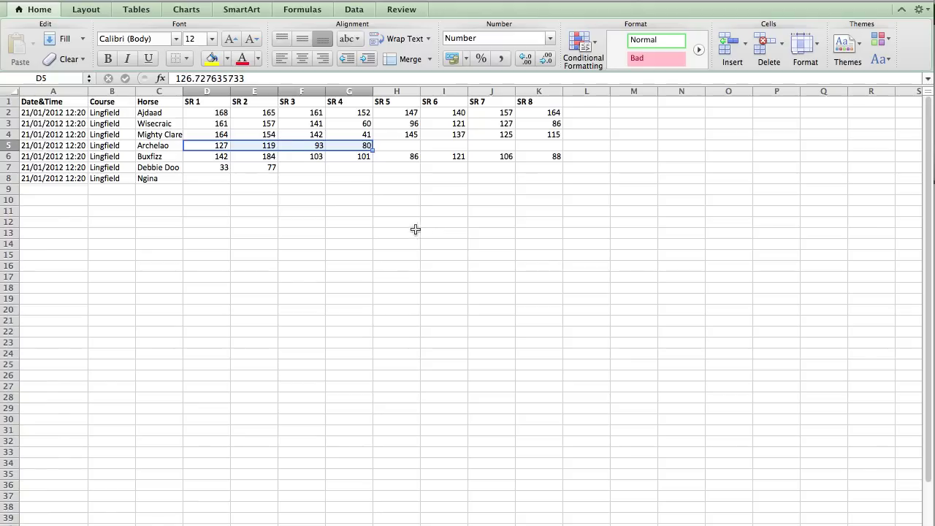
pyautogui.moveTo(207, 114); pyautogui.dragTo(202, 168)
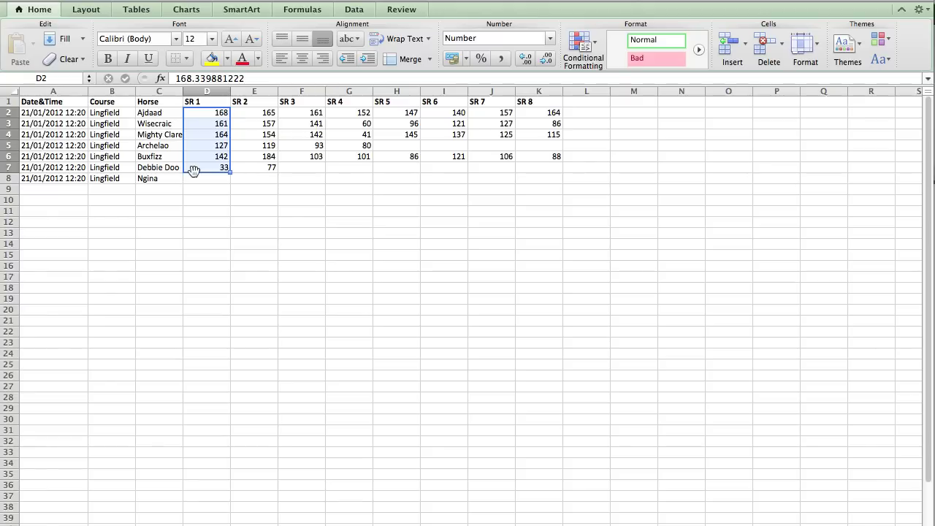
pyautogui.click(600, 178)
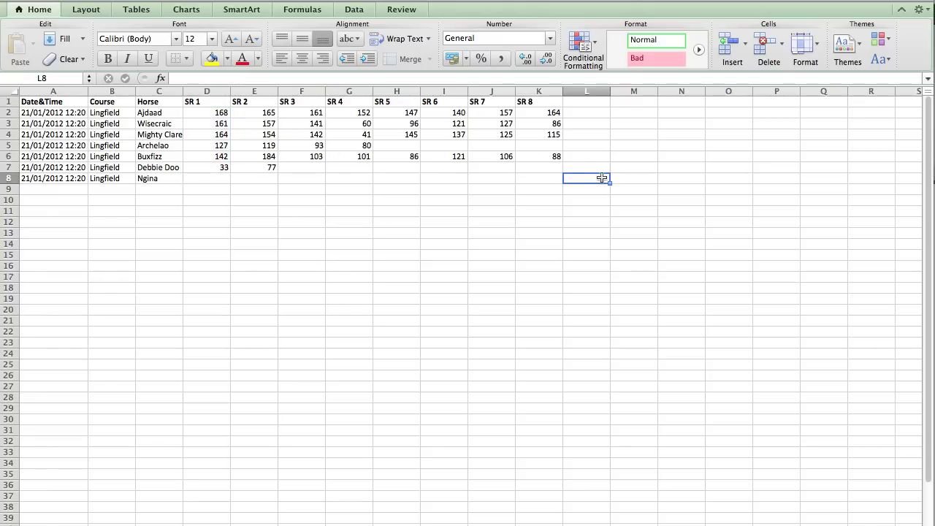
# Enter the heading 'Stnd Dev' in L1, after the SR 8 column.
pyautogui.click(598, 124)
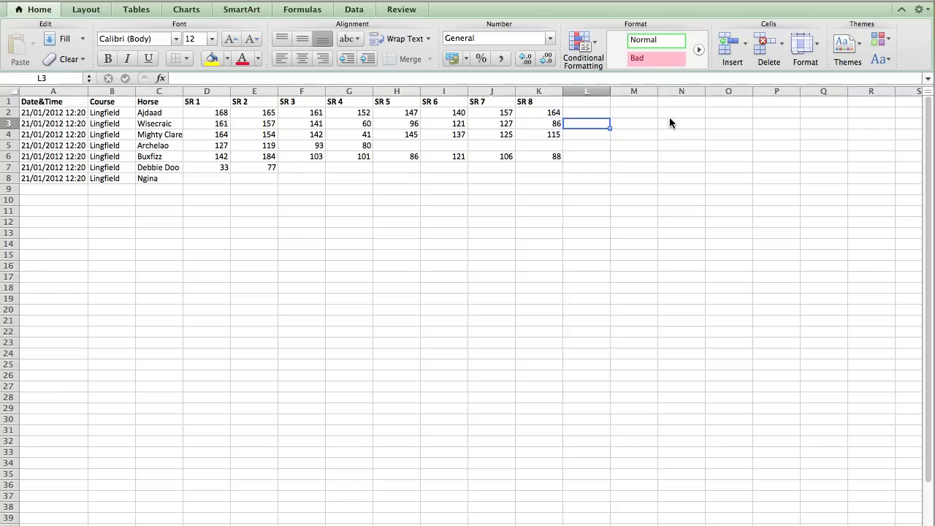
pyautogui.scroll(-3, 668, 119)
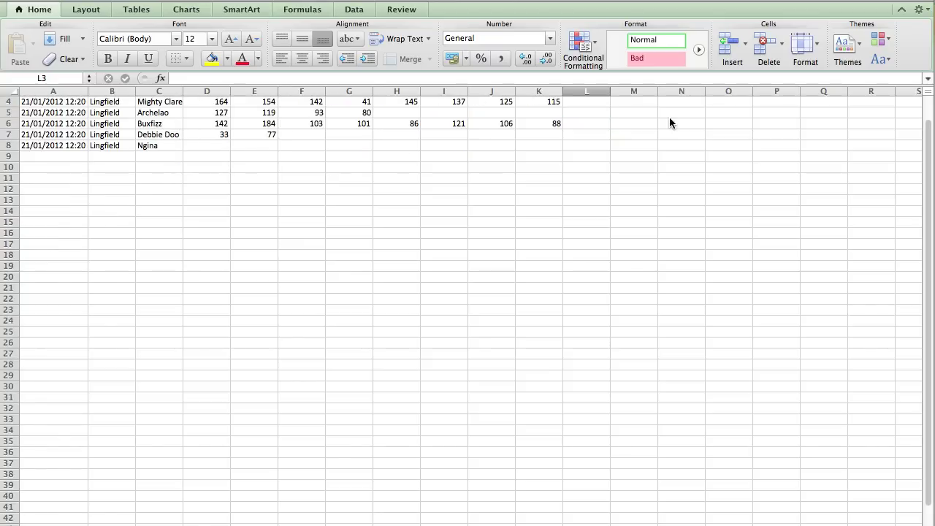
pyautogui.scroll(3, 671, 122)
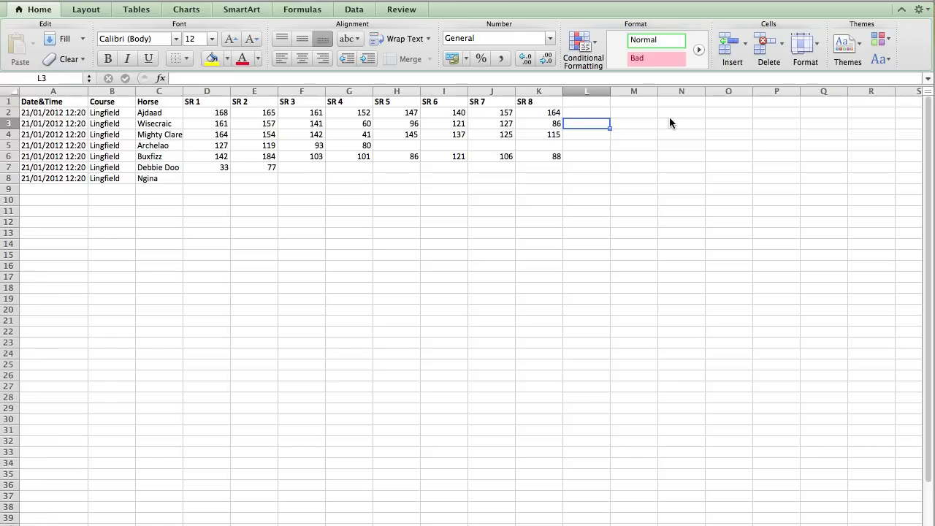
pyautogui.press('Up')
pyautogui.press('Up')
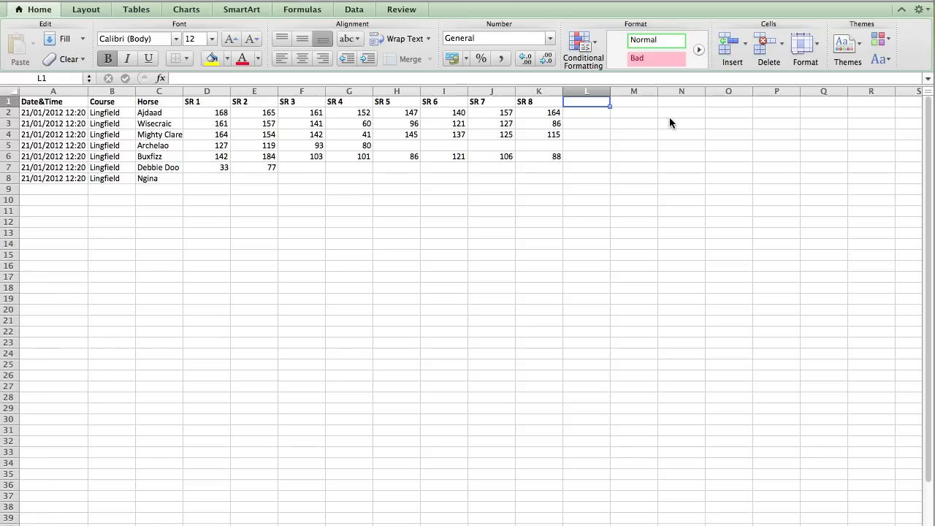
pyautogui.write('Standtrd')
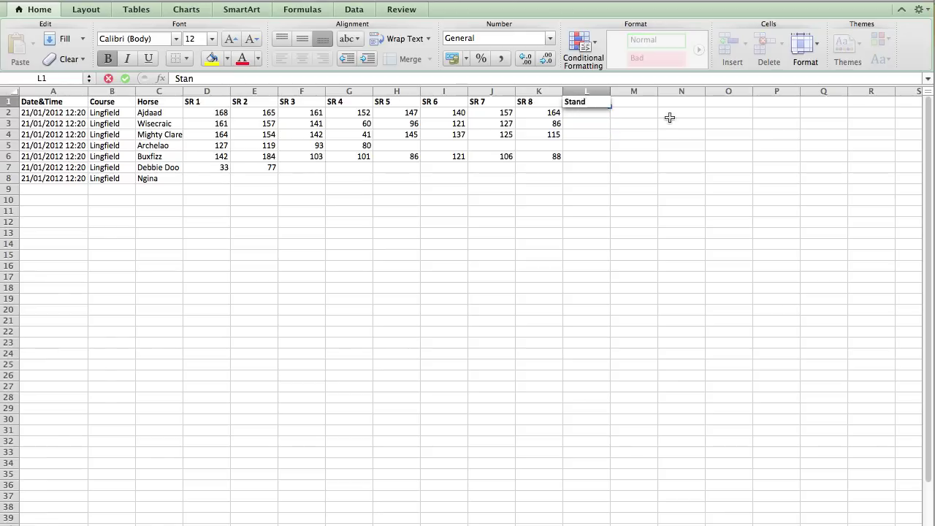
pyautogui.press('BackSpace')
pyautogui.press('BackSpace')
pyautogui.press('BackSpace')
pyautogui.press('BackSpace')
pyautogui.press('BackSpace')
pyautogui.press('BackSpace')
pyautogui.write('nd Dev')
pyautogui.press('Tab')
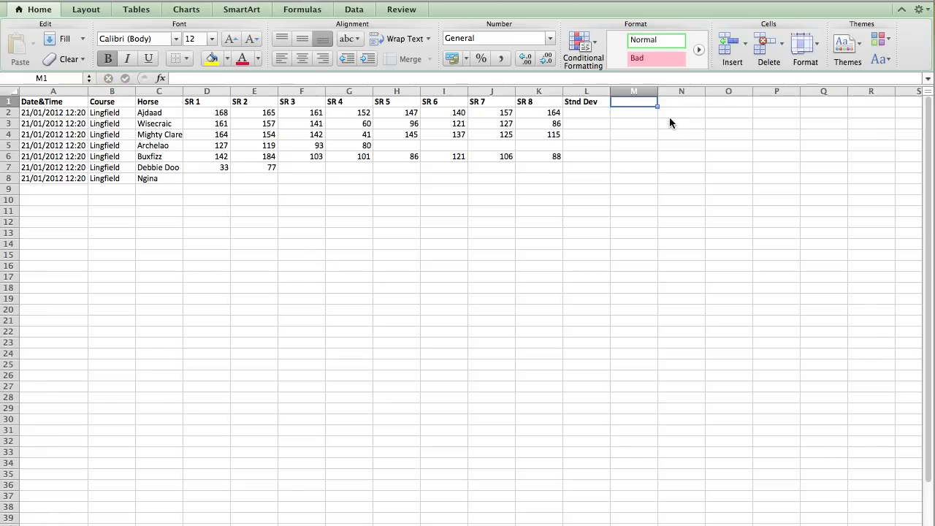
# Enter the heading 'Nm. Rat' in M1, then return to Ajdaad's Stnd Dev cell L2.
pyautogui.write('N.o')
pyautogui.press('BackSpace')
pyautogui.press('BackSpace')
pyautogui.write('m. Rat')
pyautogui.press('Return')
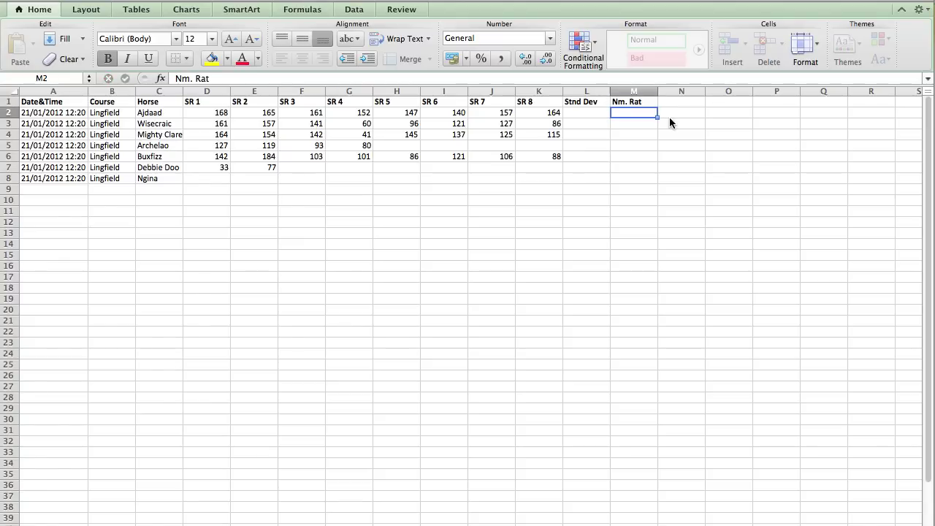
pyautogui.press('Left')
pyautogui.press('Up')
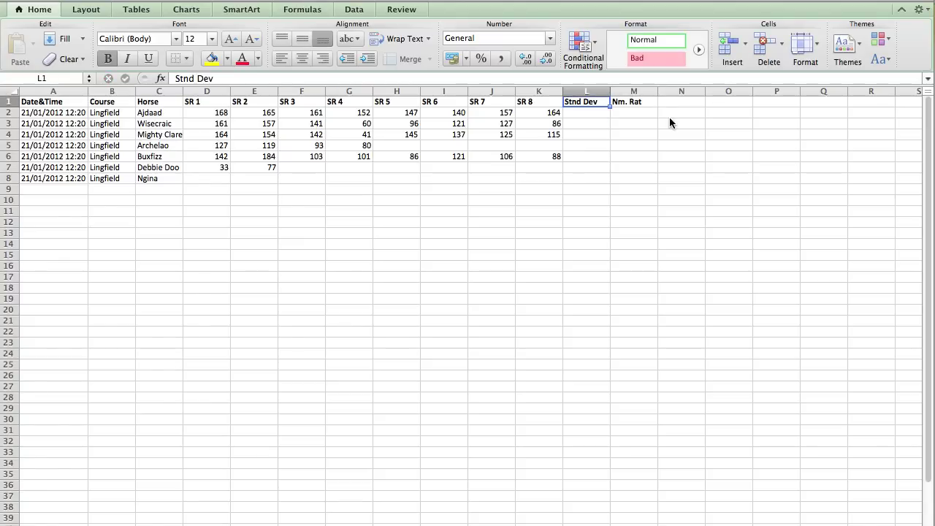
pyautogui.press('Down')
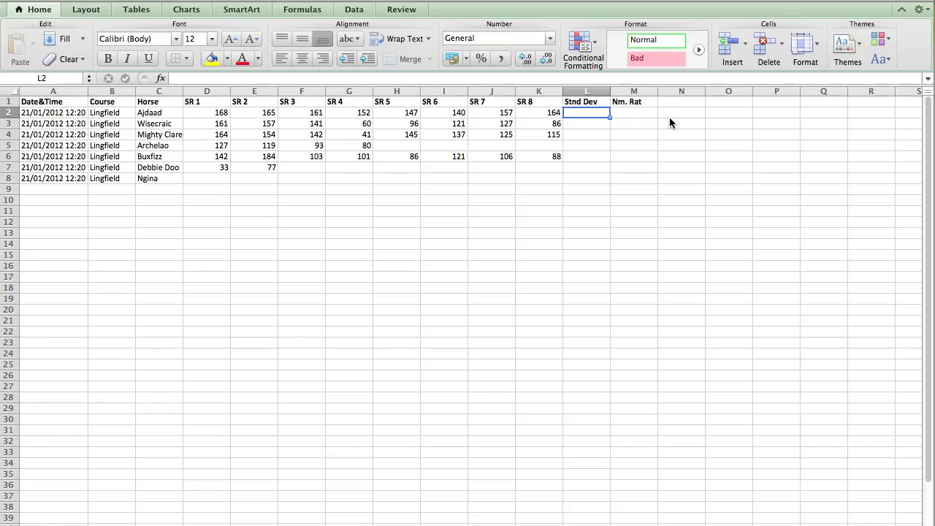
# Give Ajdaad's Stnd Dev cell L2 the formula =STDEV(D2:K2).
pyautogui.write('=')
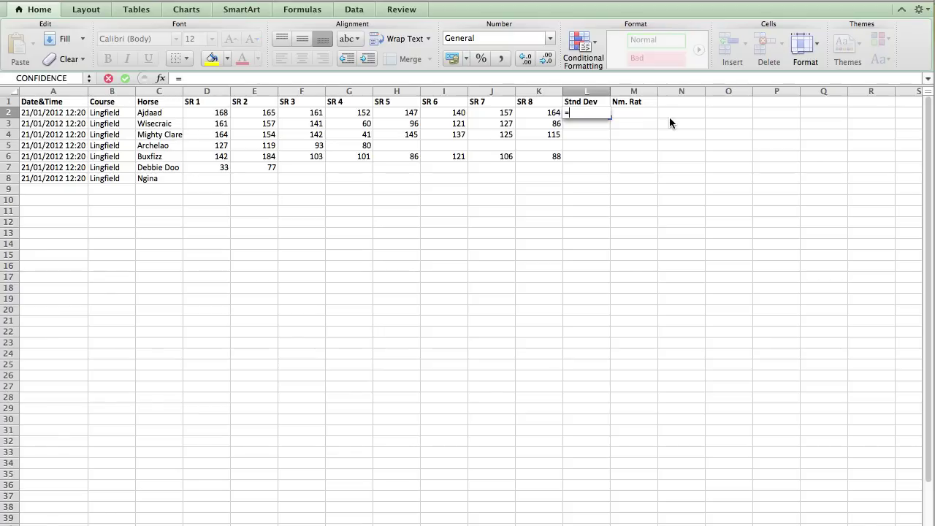
pyautogui.write('s')
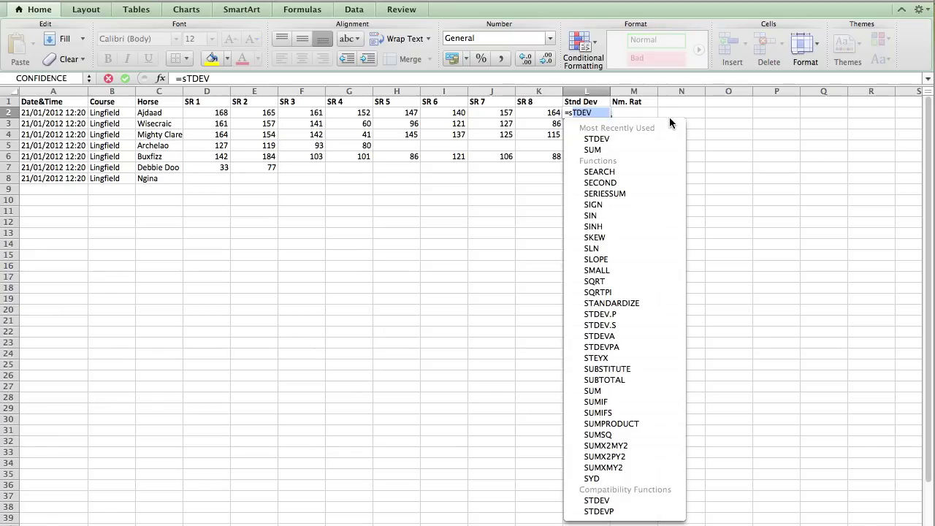
pyautogui.write('tdev')
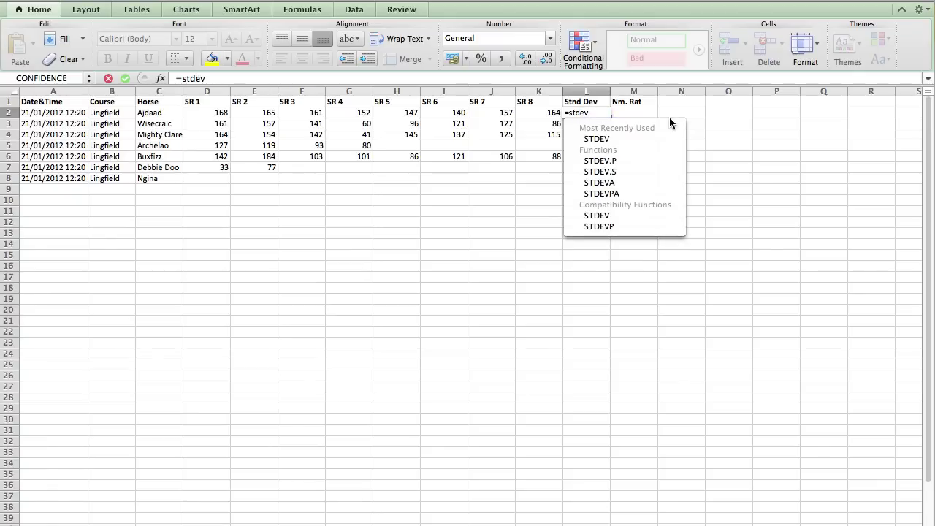
pyautogui.write('(')
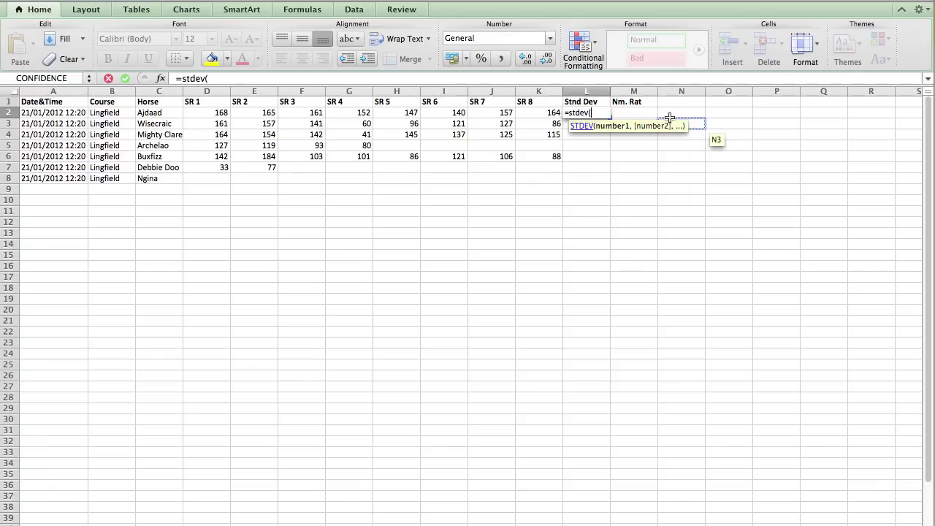
pyautogui.moveTo(544, 114); pyautogui.dragTo(187, 116)
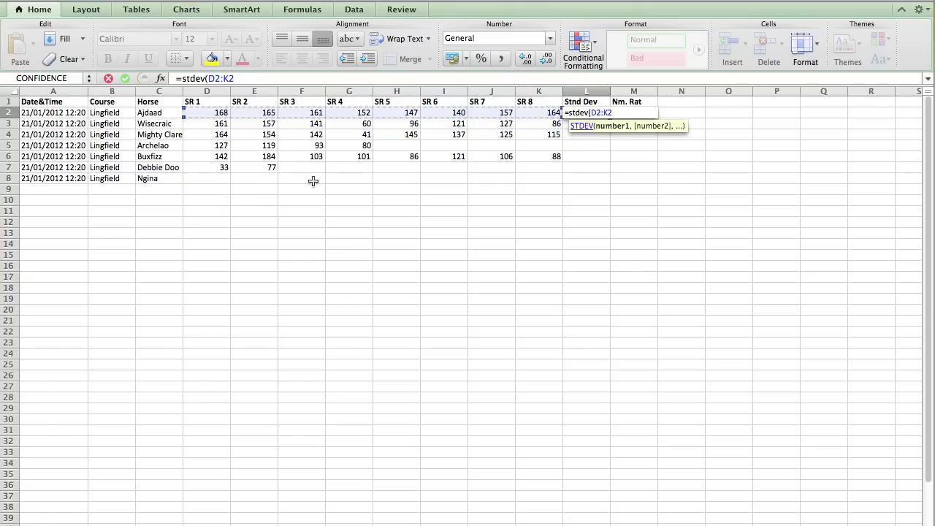
pyautogui.press('Return')
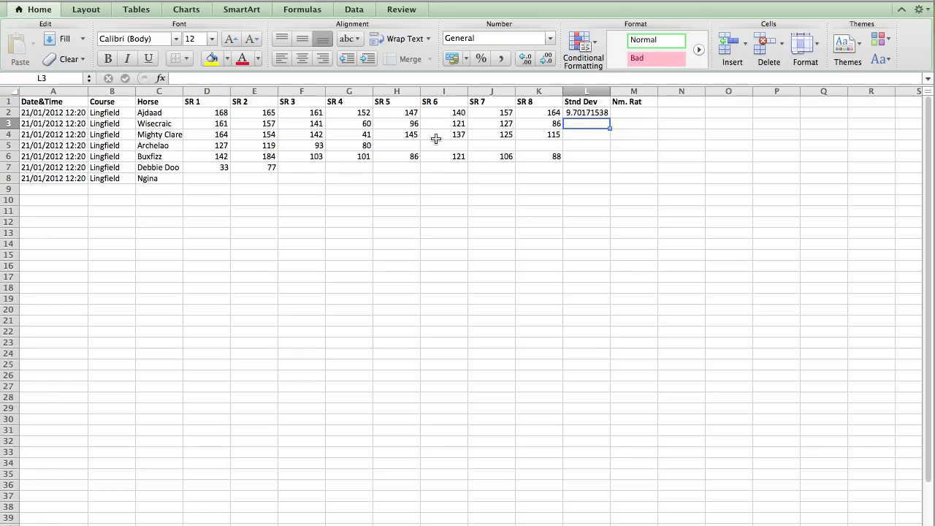
pyautogui.click(594, 113)
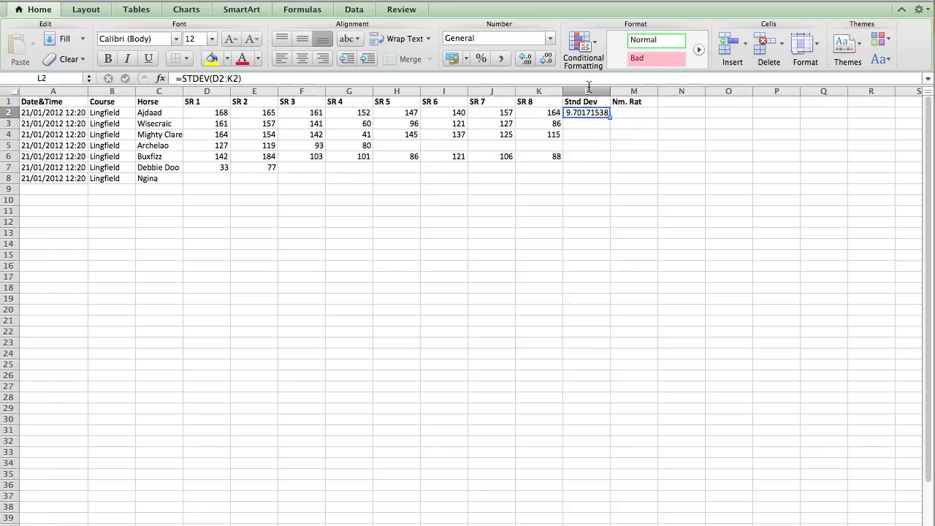
# Enter =STDEV(D3:K3) in L3 and fill it down through L7.
pyautogui.click(596, 127)
pyautogui.write('=s')
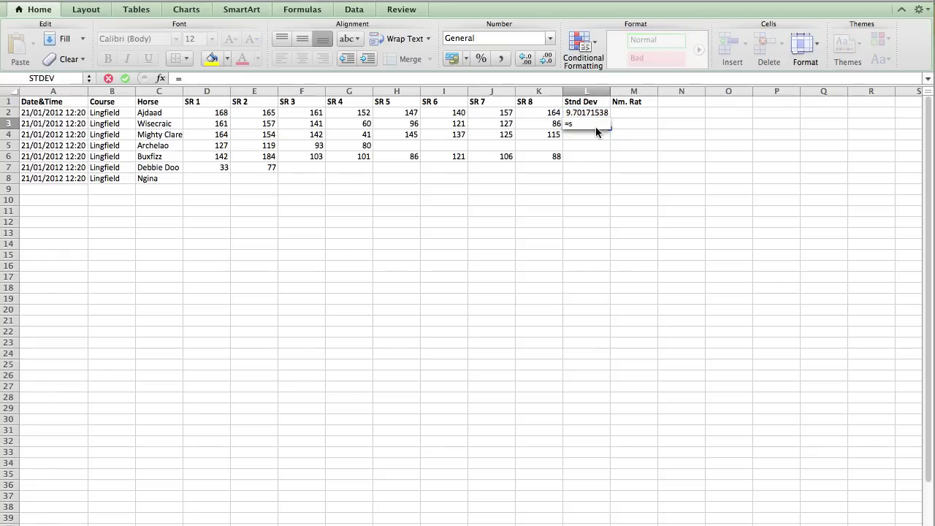
pyautogui.write('tdEV(')
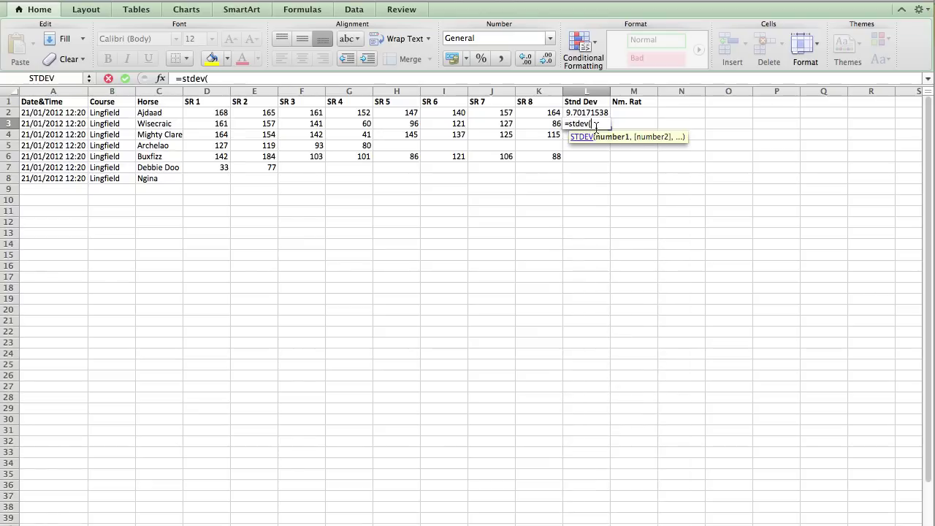
pyautogui.click(558, 125)
pyautogui.moveTo(557, 126); pyautogui.dragTo(220, 124)
pyautogui.press('Return')
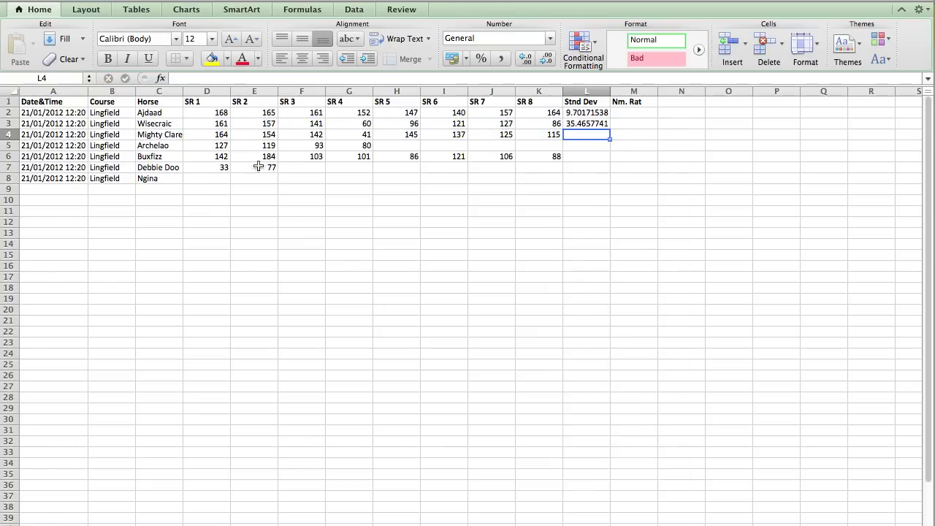
pyautogui.click(598, 123)
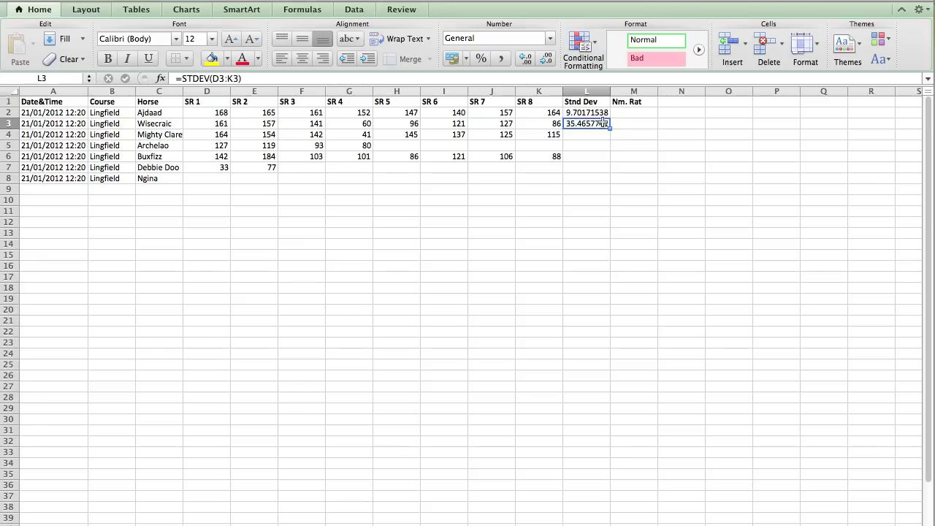
pyautogui.moveTo(608, 128); pyautogui.dragTo(596, 175)
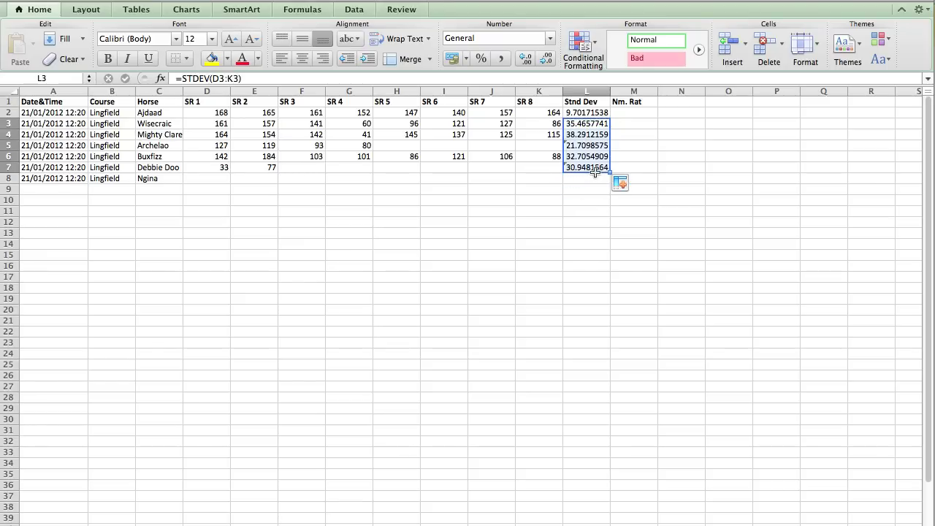
pyautogui.click(596, 170)
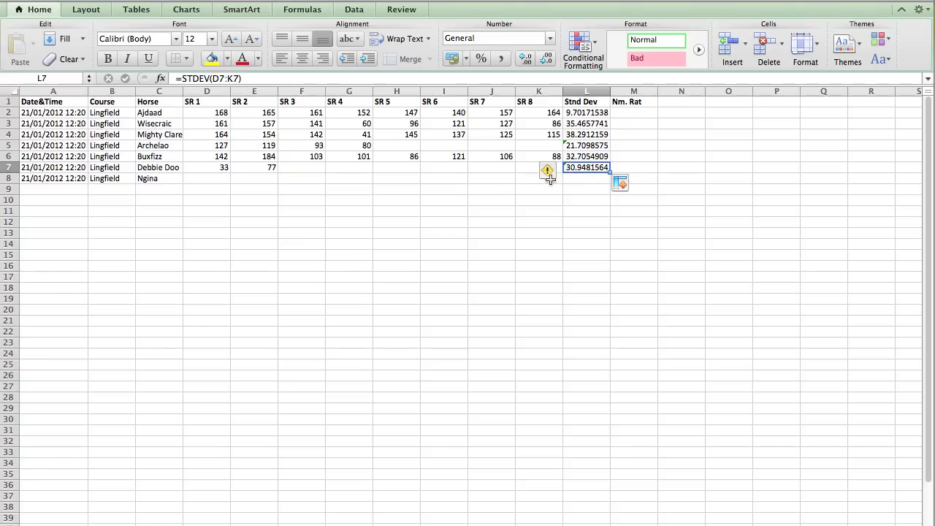
pyautogui.press('Return')
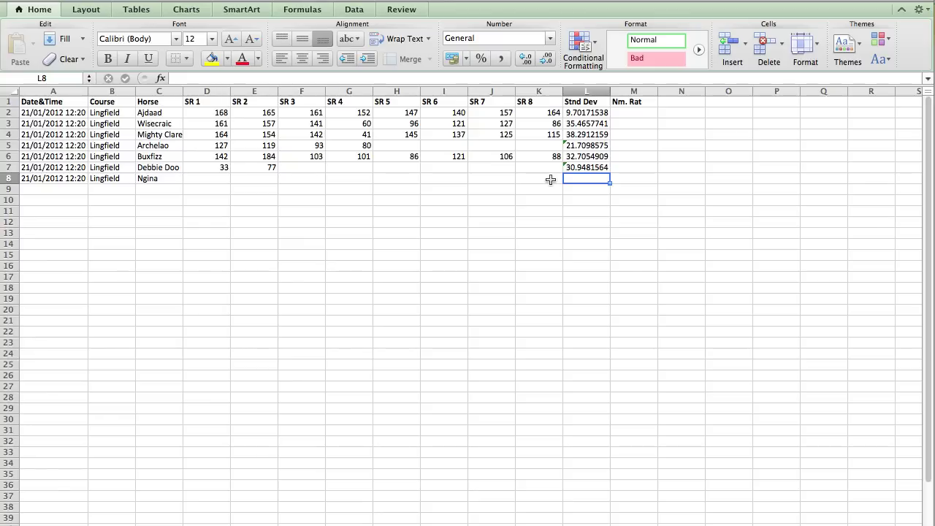
# Enter =COUNT(D2:K2) in M2 and fill it down to M7, giving 8, 8, 8, 4, 8, 2.
pyautogui.click(629, 112)
pyautogui.write('=')
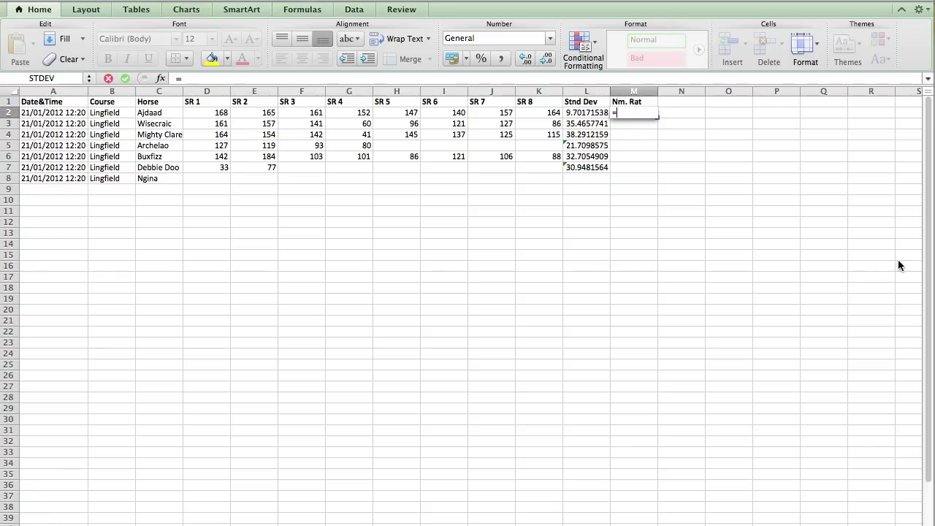
pyautogui.write('count')
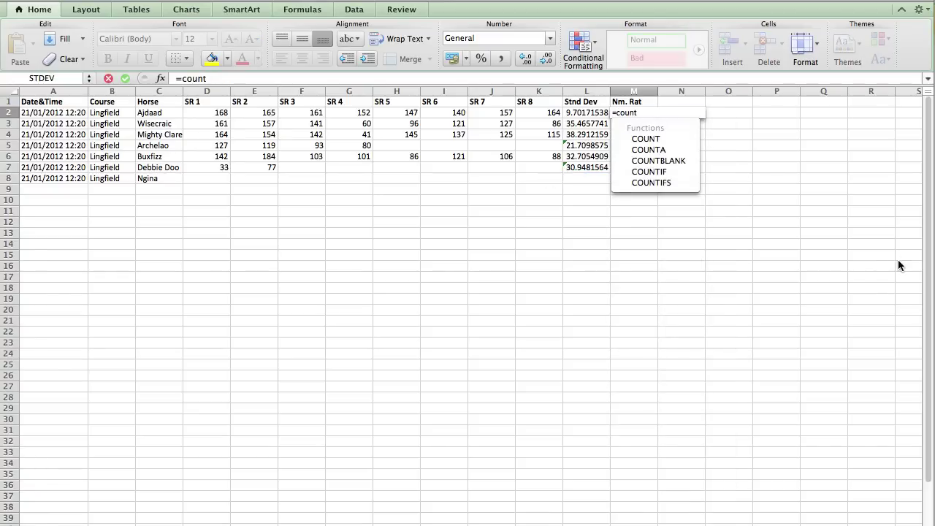
pyautogui.write('(')
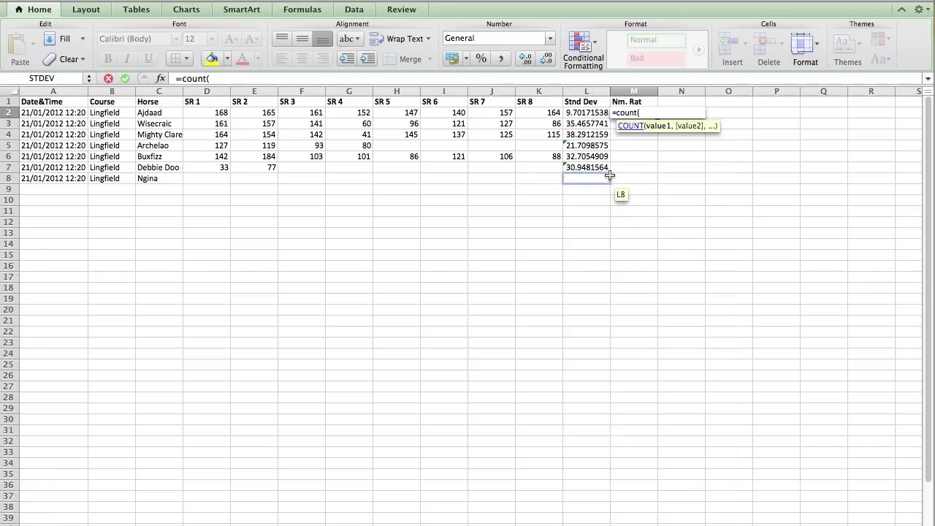
pyautogui.moveTo(552, 113); pyautogui.dragTo(218, 119)
pyautogui.press('Return')
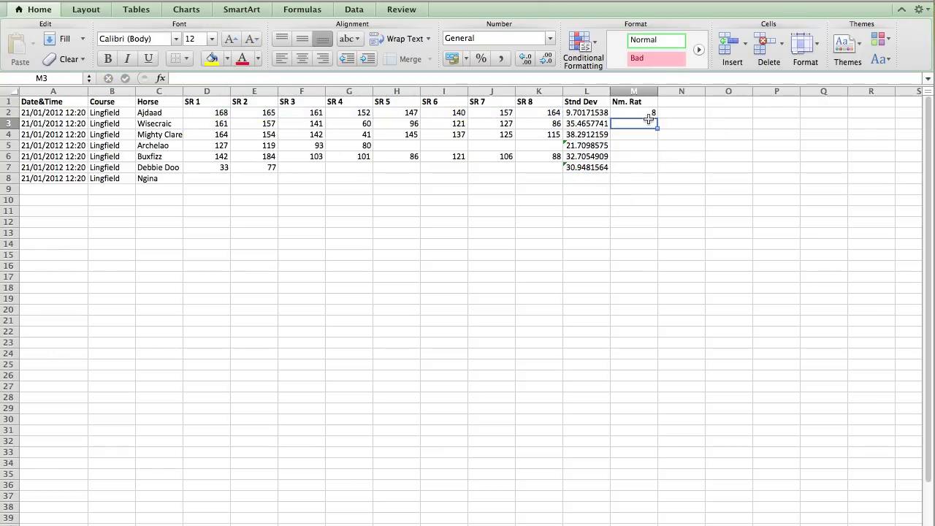
pyautogui.click(653, 114)
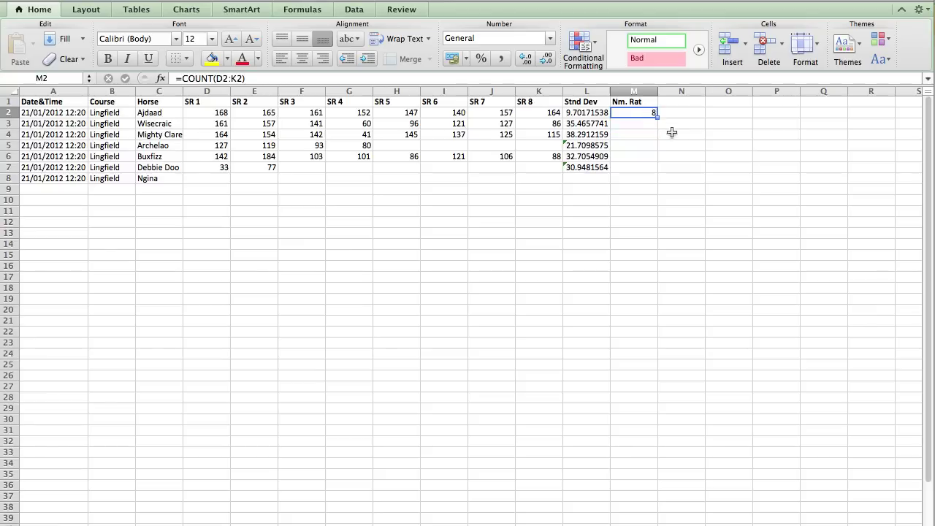
pyautogui.moveTo(655, 118); pyautogui.dragTo(652, 178)
pyautogui.click(688, 245)
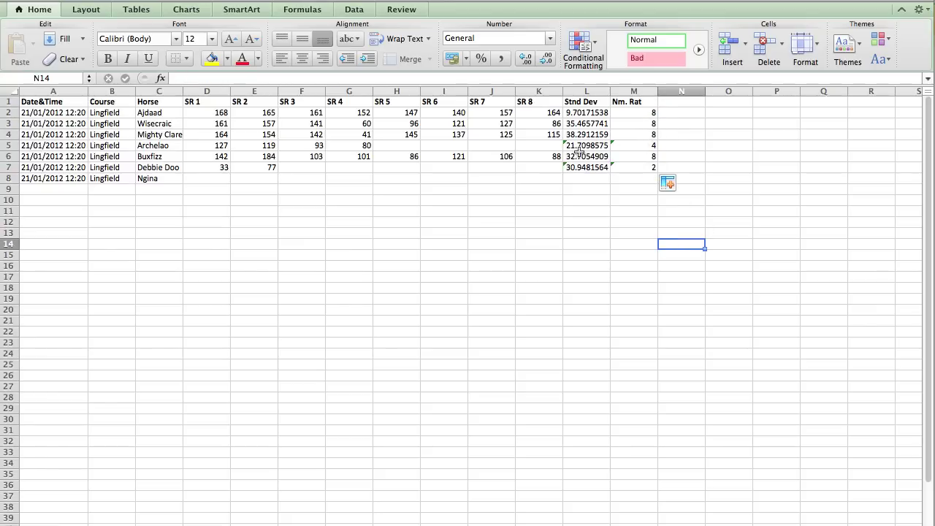
pyautogui.click(630, 225)
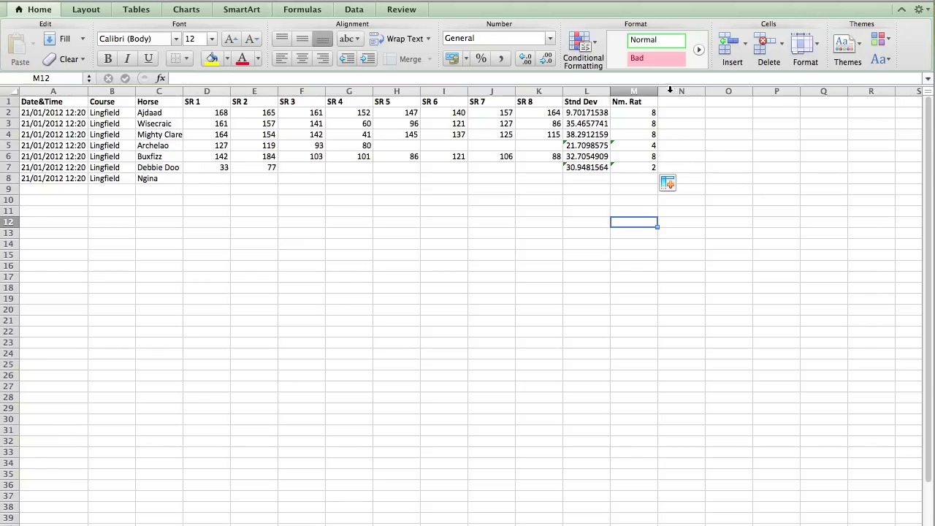
# Type the '95% Conf' heading in N1 and begin =CONFIDENCE( in N2.
pyautogui.click(682, 105)
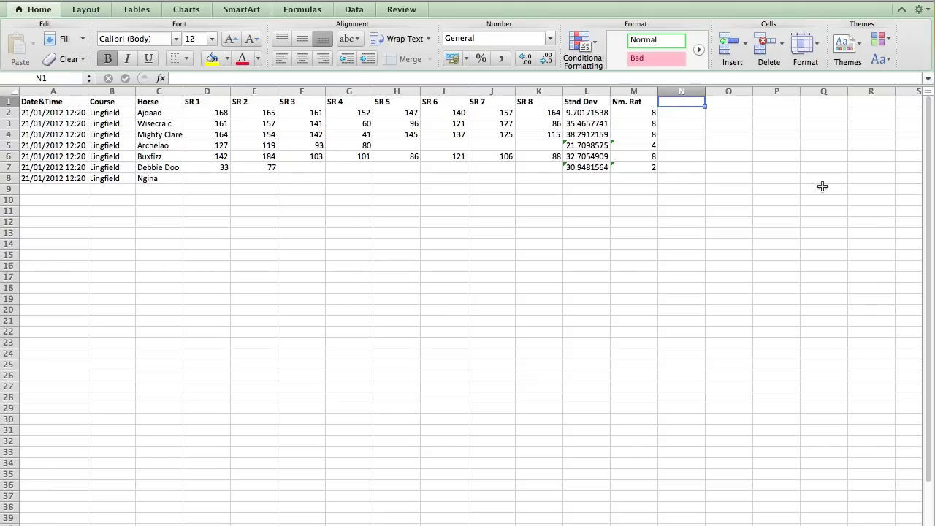
pyautogui.write('95% Conf.')
pyautogui.press('Return')
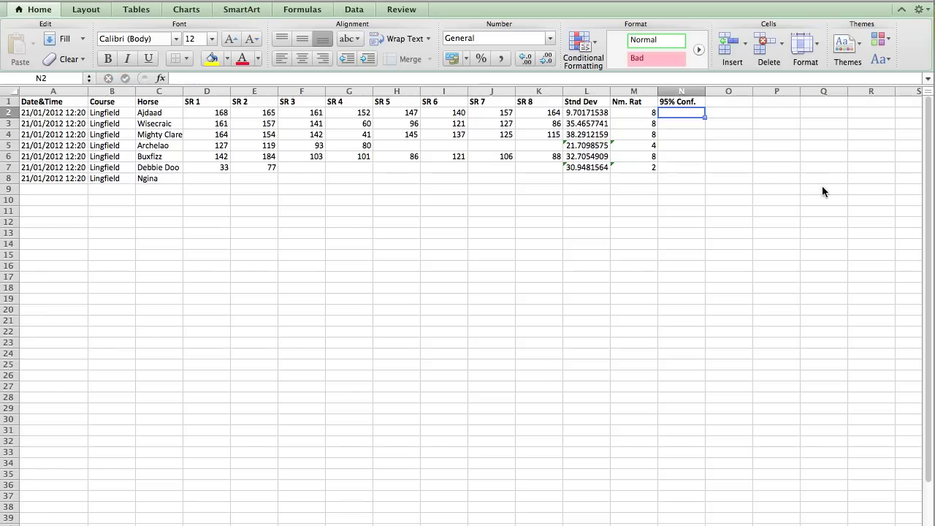
pyautogui.write('=')
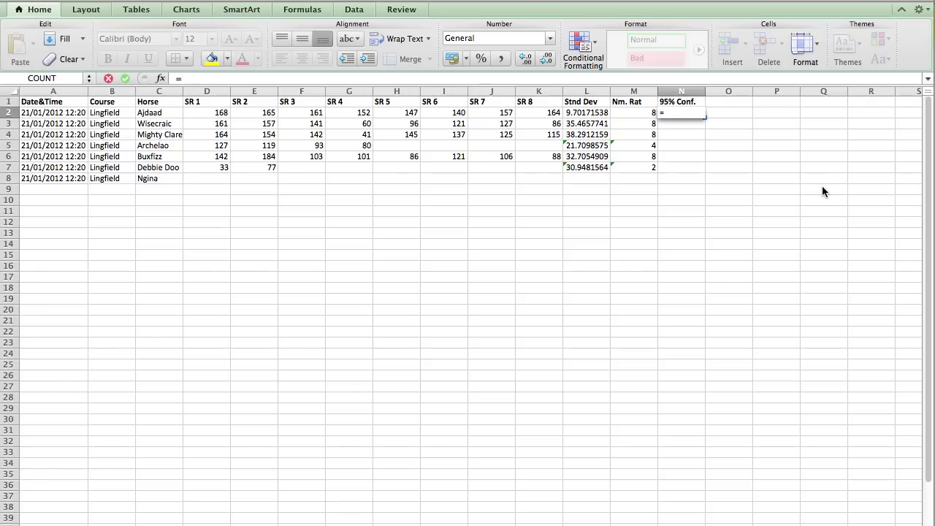
pyautogui.write('confidence')
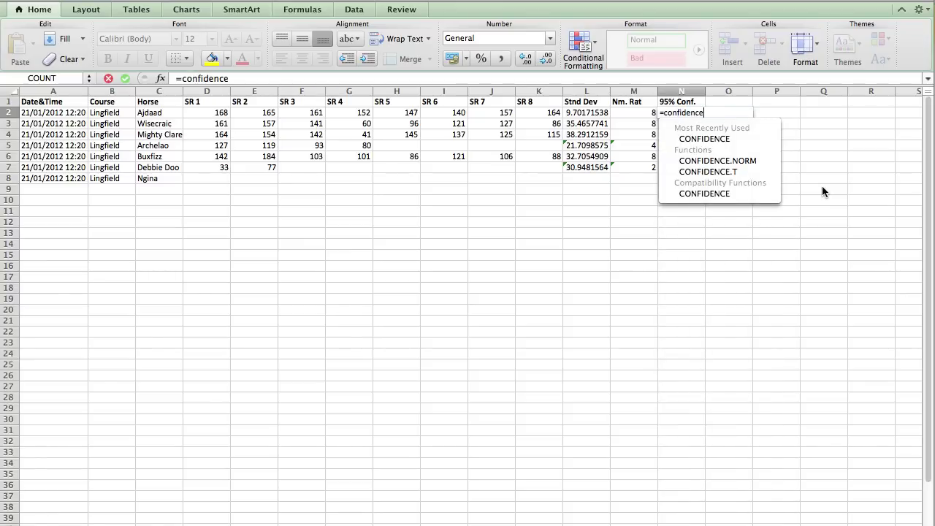
pyautogui.write('(')
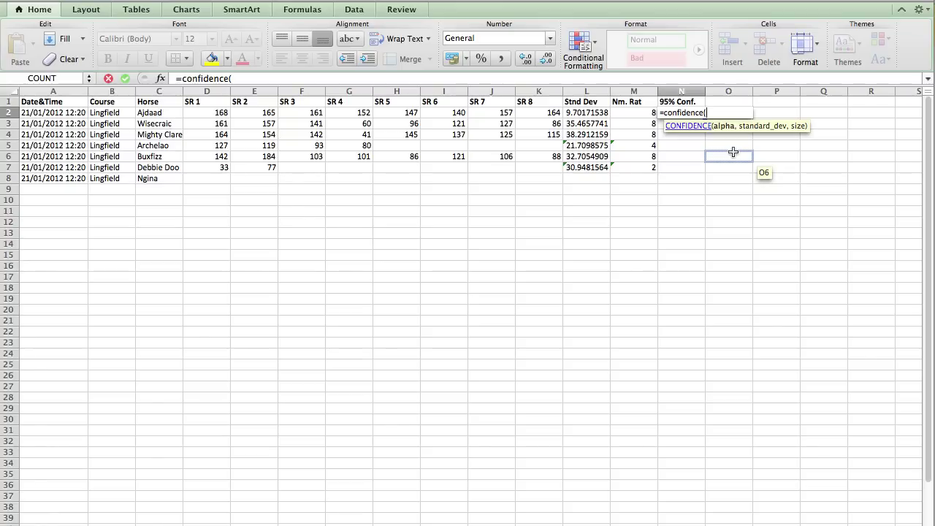
# Complete N2 as =CONFIDENCE(0.05,L2,M2), giving Ajdaad a margin of 6.72282222.
pyautogui.write('0.0')
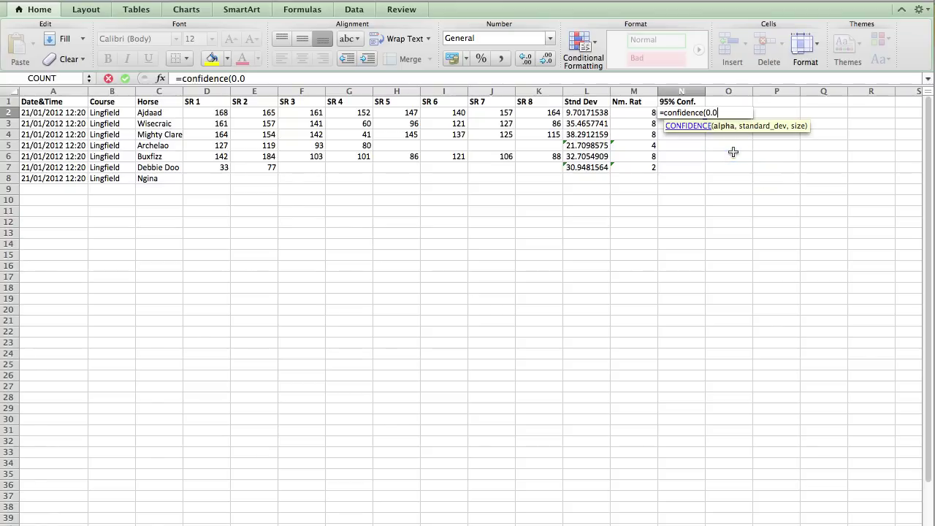
pyautogui.write('5,')
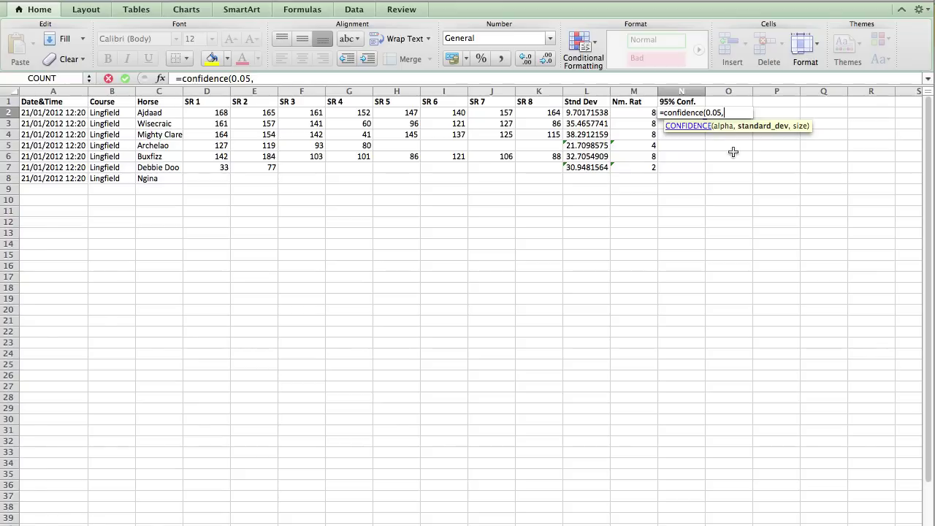
pyautogui.click(595, 114)
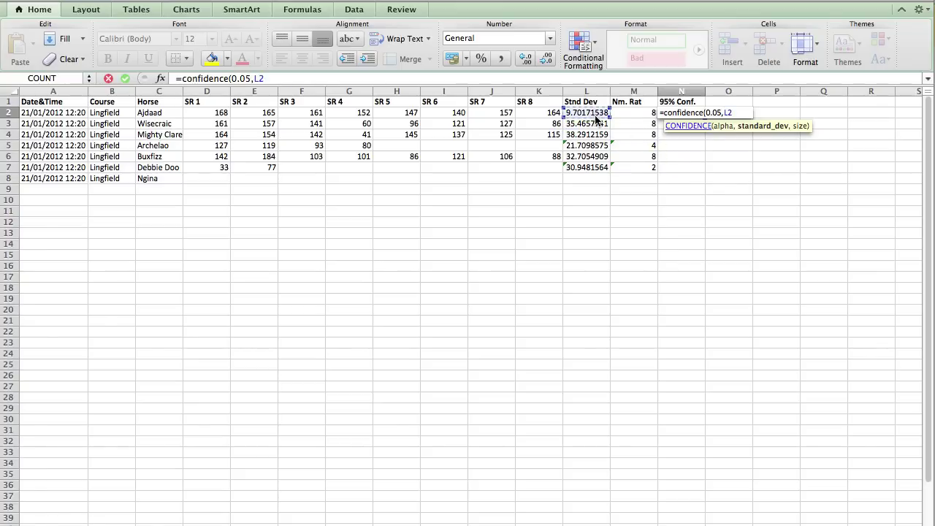
pyautogui.write(',')
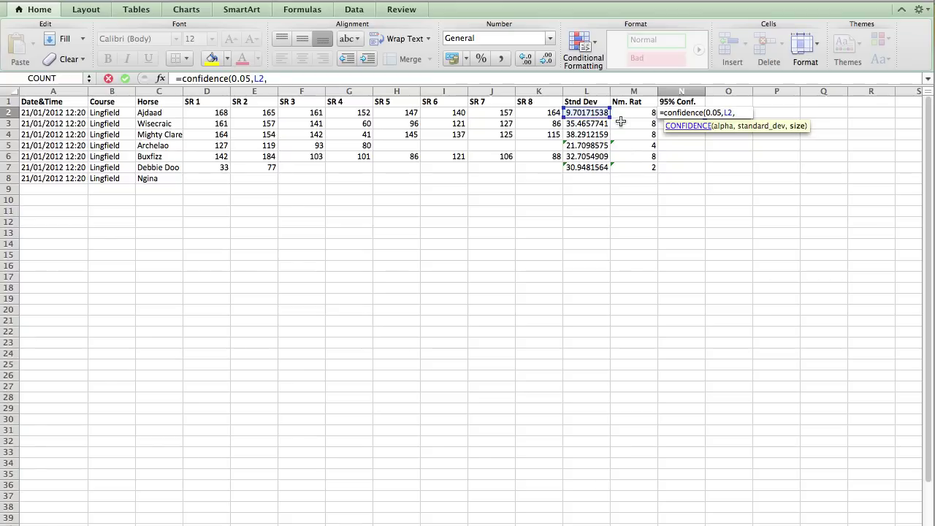
pyautogui.click(637, 113)
pyautogui.press('Return')
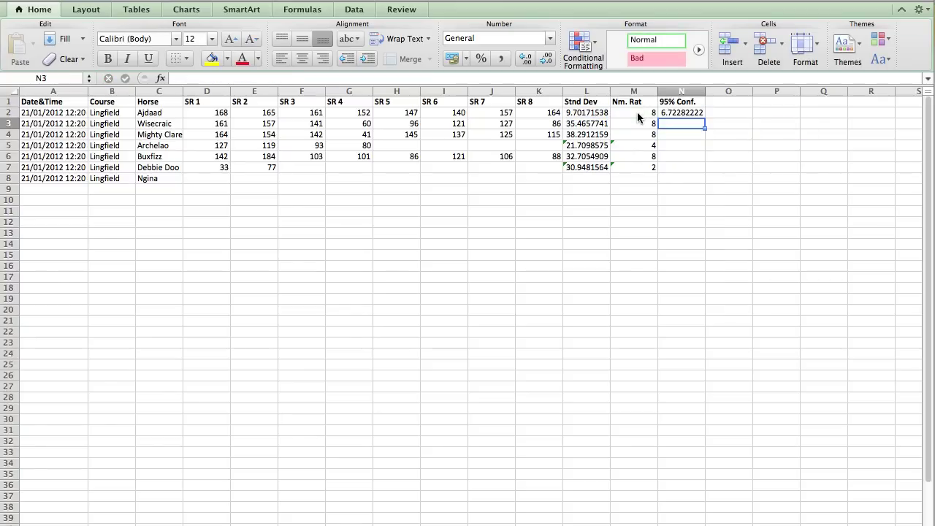
pyautogui.click(690, 113)
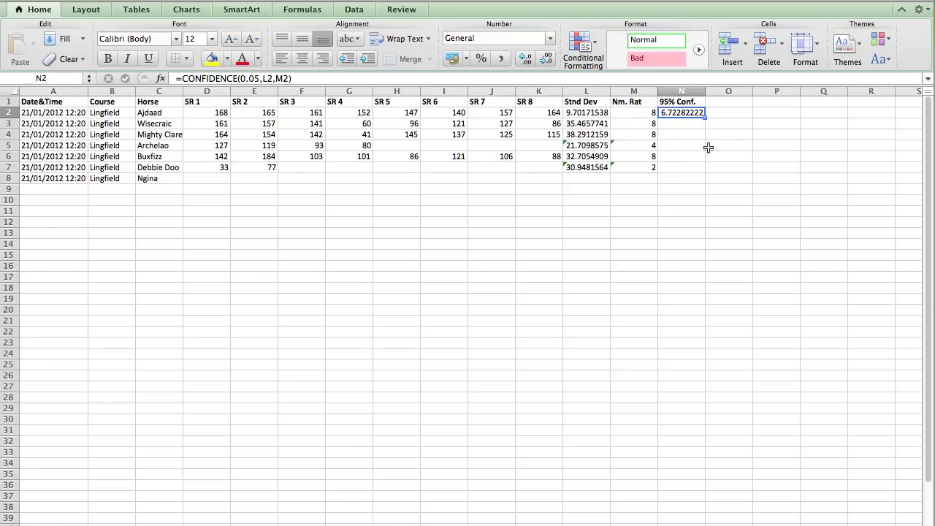
# Reduce Ajdaad's 95% Conf. value in N2 to no decimals, showing 7.
pyautogui.click(540, 59)
pyautogui.click(542, 59)
pyautogui.click(541, 58)
pyautogui.click(542, 58)
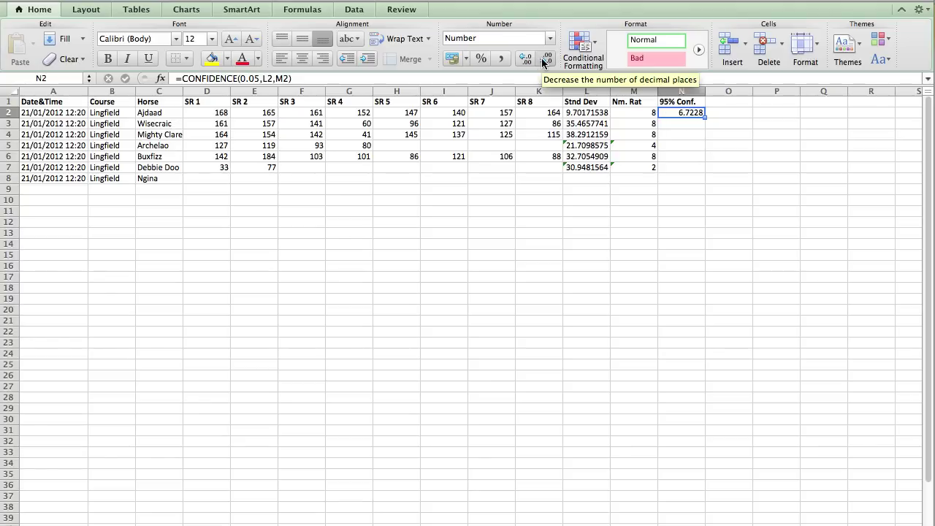
pyautogui.click(542, 60)
pyautogui.click(541, 60)
pyautogui.click(542, 60)
pyautogui.click(542, 60)
# Round the Stnd Dev values in L2:L7 to whole numbers (10, 35, 38, 22, 33, 31).
pyautogui.moveTo(595, 113); pyautogui.dragTo(593, 167)
pyautogui.click(545, 59)
pyautogui.click(546, 59)
pyautogui.click(546, 59)
pyautogui.click(544, 59)
pyautogui.click(545, 59)
pyautogui.click(545, 60)
pyautogui.click(544, 59)
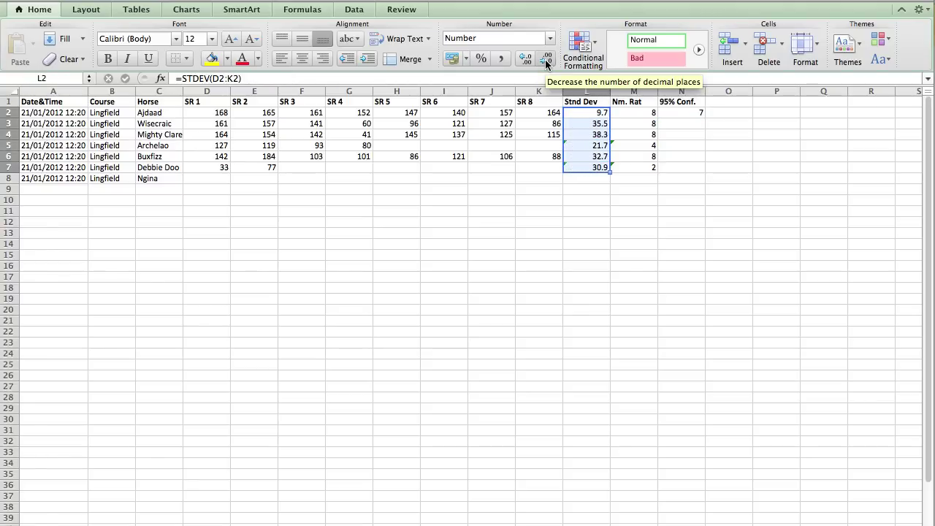
pyautogui.click(544, 60)
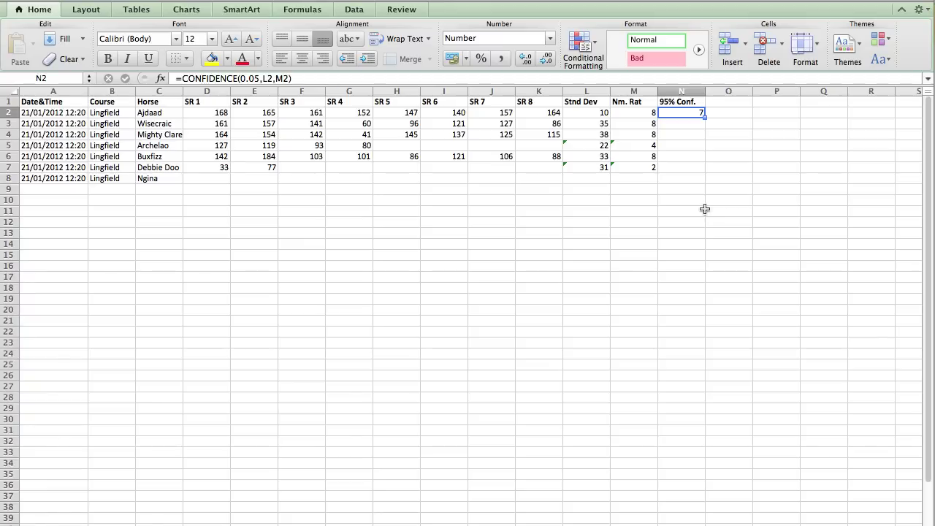
# Add the headings 'Lower' in O1 and 'Upper' in P1.
pyautogui.click(720, 103)
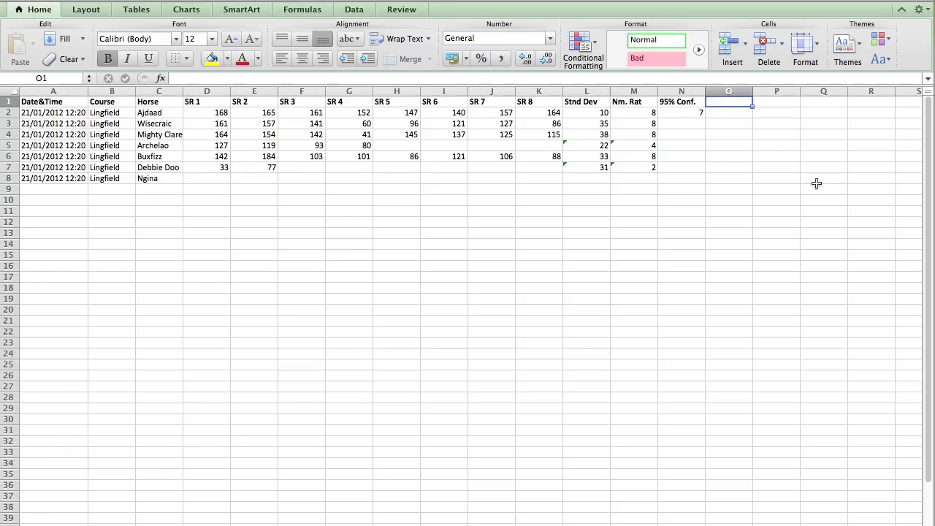
pyautogui.write('Lower')
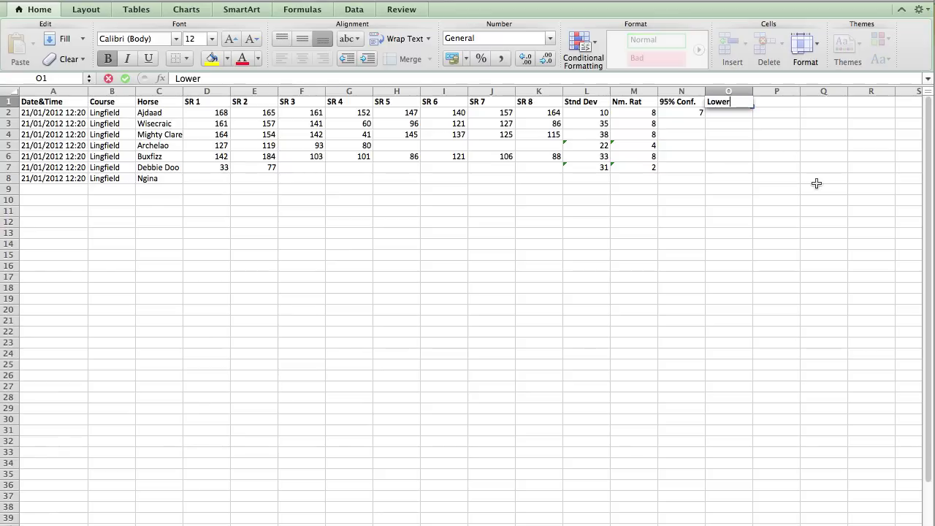
pyautogui.press('Tab')
pyautogui.write('Upper')
pyautogui.press('Return')
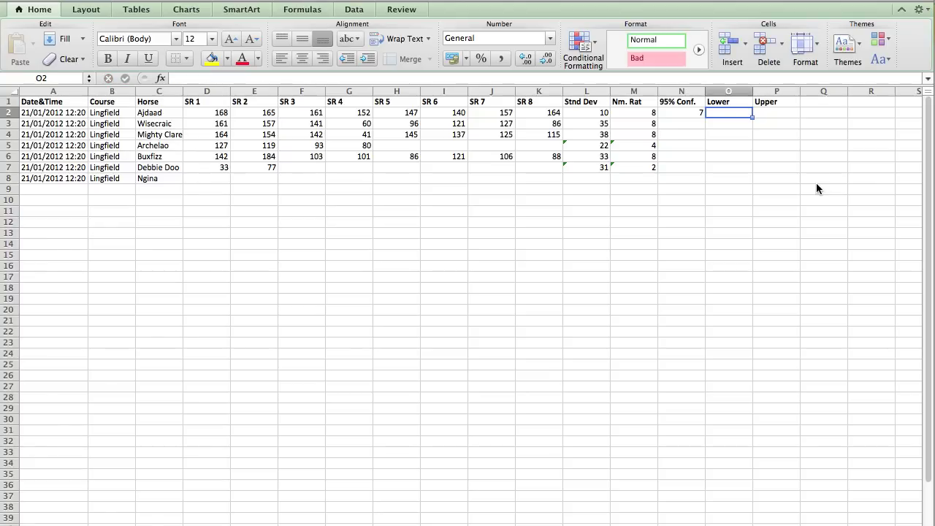
# Enter =AVERAGE(D2:K2)-N2 in O2 so Ajdaad's lower bound shows 150.
pyautogui.write('=')
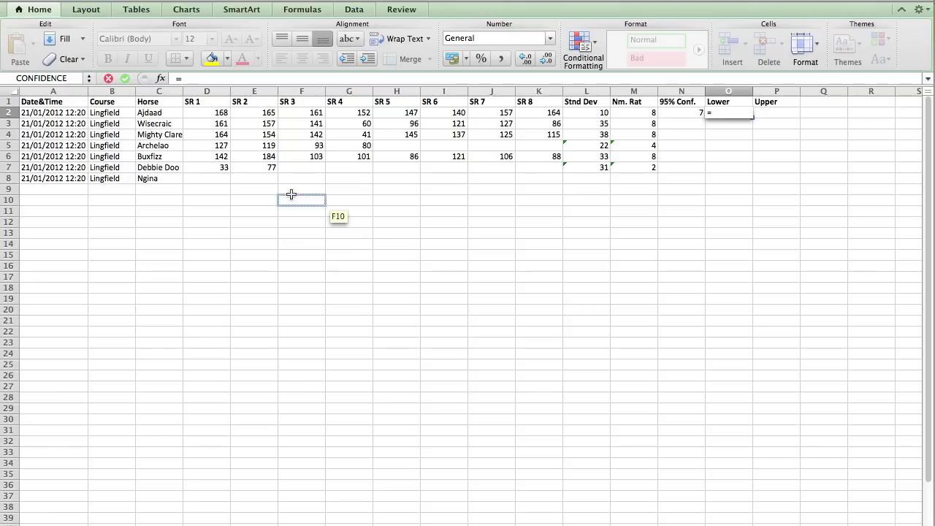
pyautogui.write('averah')
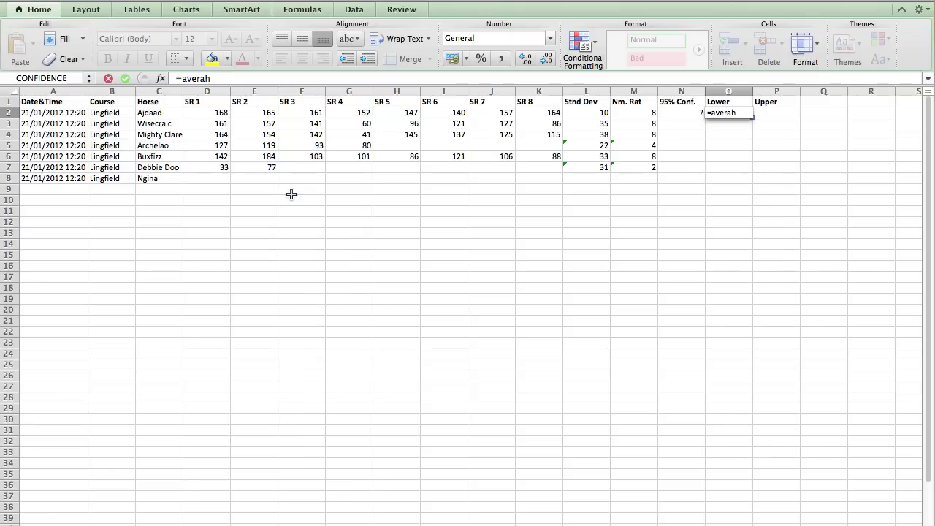
pyautogui.press('BackSpace')
pyautogui.write('ge(')
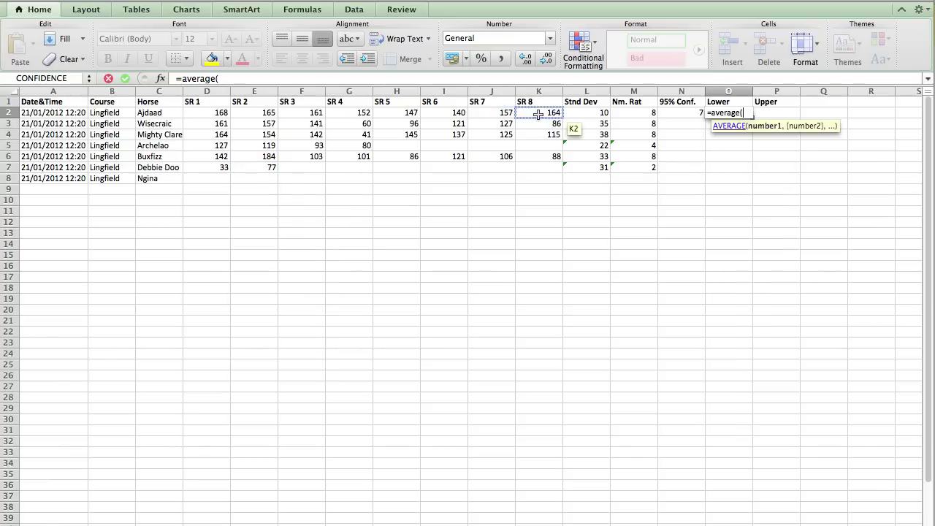
pyautogui.moveTo(539, 114); pyautogui.dragTo(200, 115)
pyautogui.write(')')
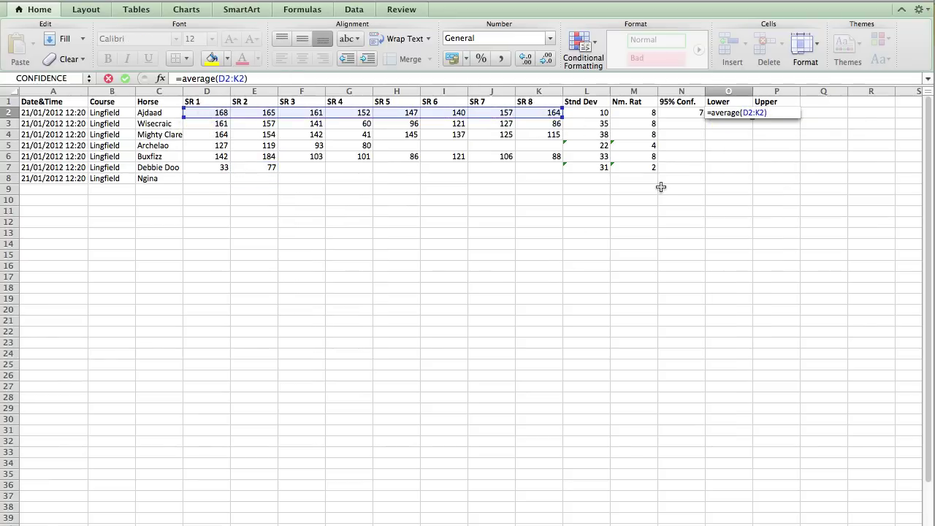
pyautogui.write('-')
pyautogui.click(675, 113)
pyautogui.press('Return')
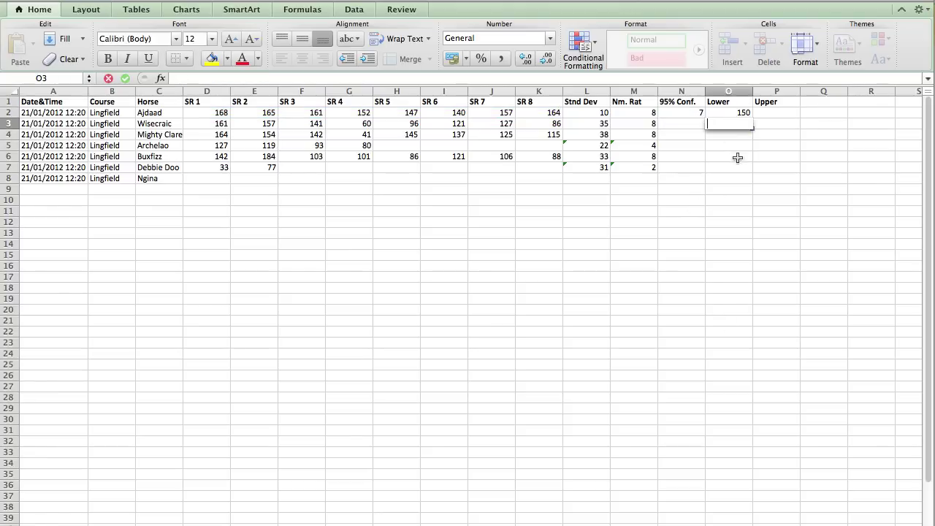
# Insert a new column before Lower and head it 'Predicted'.
pyautogui.click(731, 93)
pyautogui.click(731, 51)
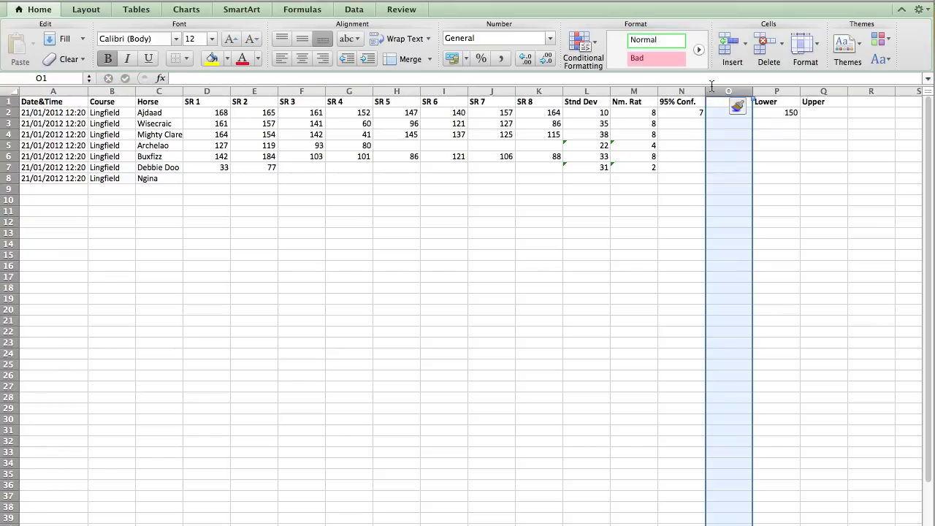
pyautogui.click(717, 102)
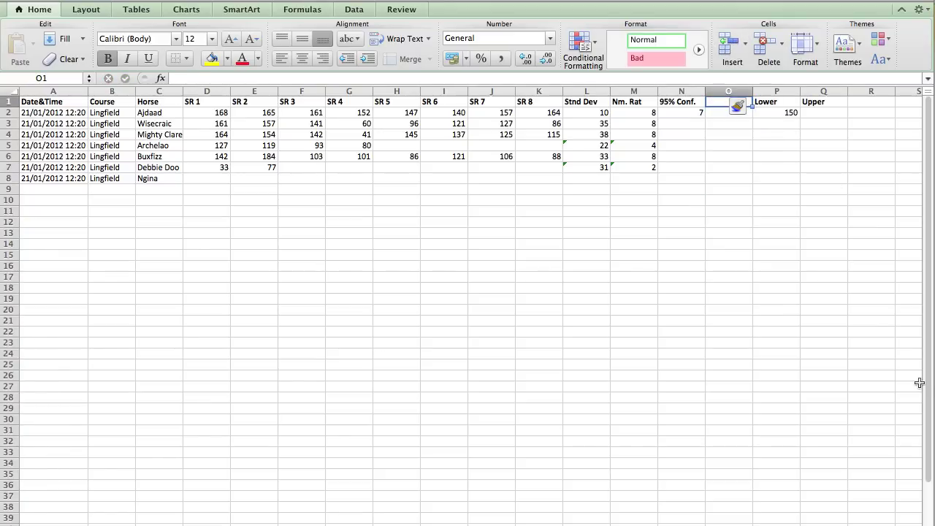
pyautogui.write('Predicted')
pyautogui.press('Return')
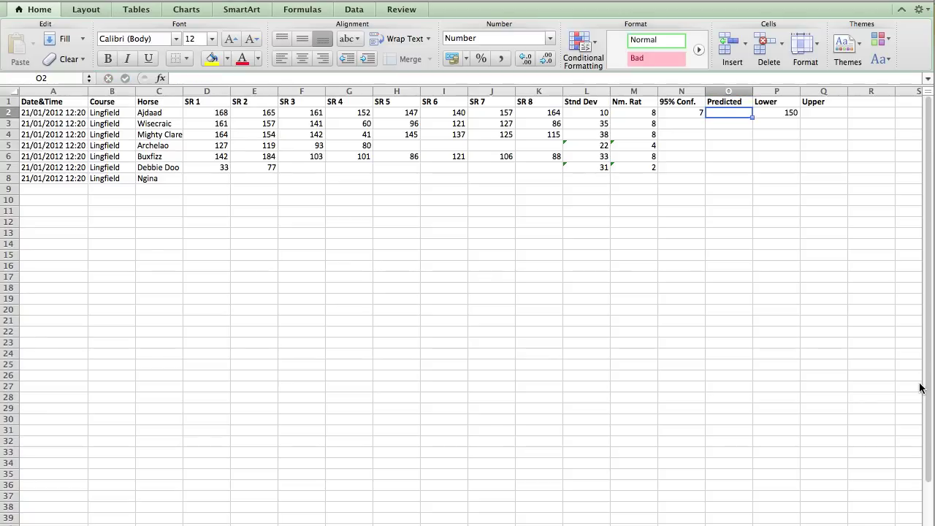
# Enter =AVERAGE(D2:K2) in O2, giving Ajdaad a predicted rating of 157.
pyautogui.write('=average(')
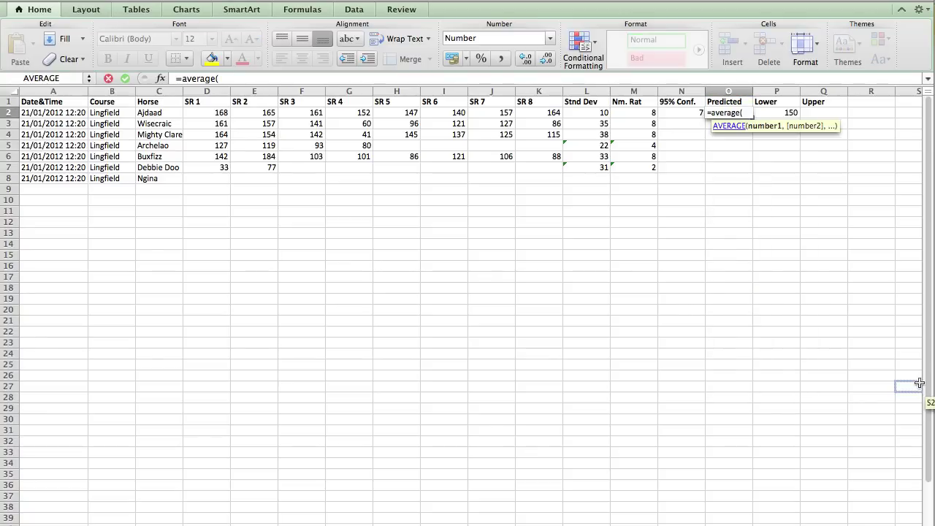
pyautogui.moveTo(551, 114); pyautogui.dragTo(226, 117)
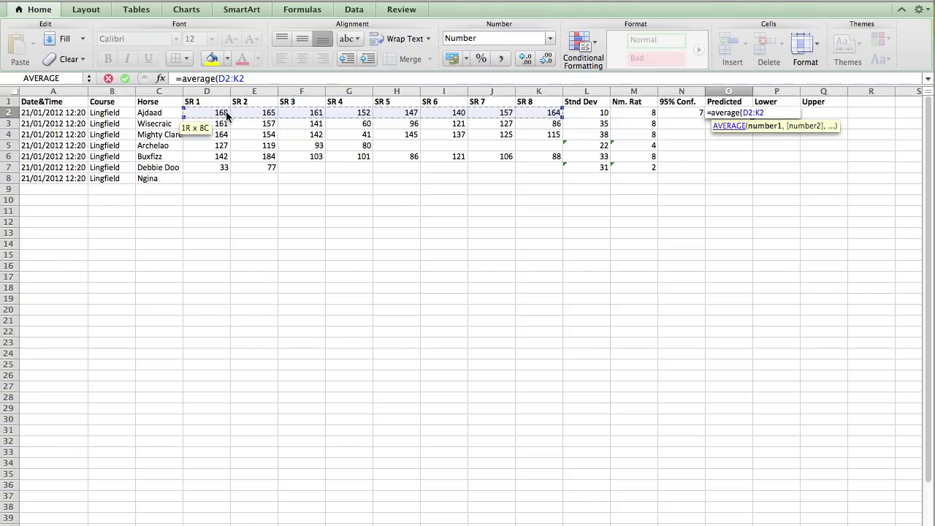
pyautogui.press('Return')
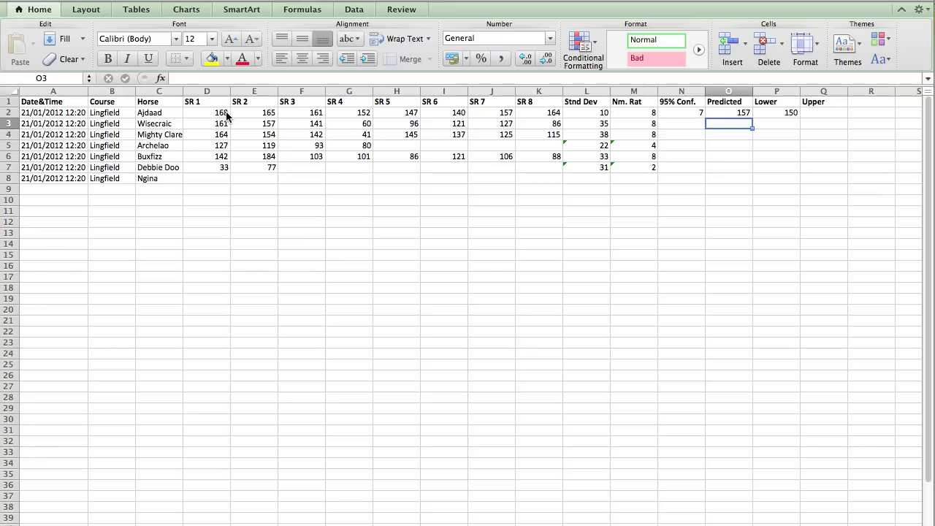
pyautogui.press('Up')
pyautogui.press('Right')
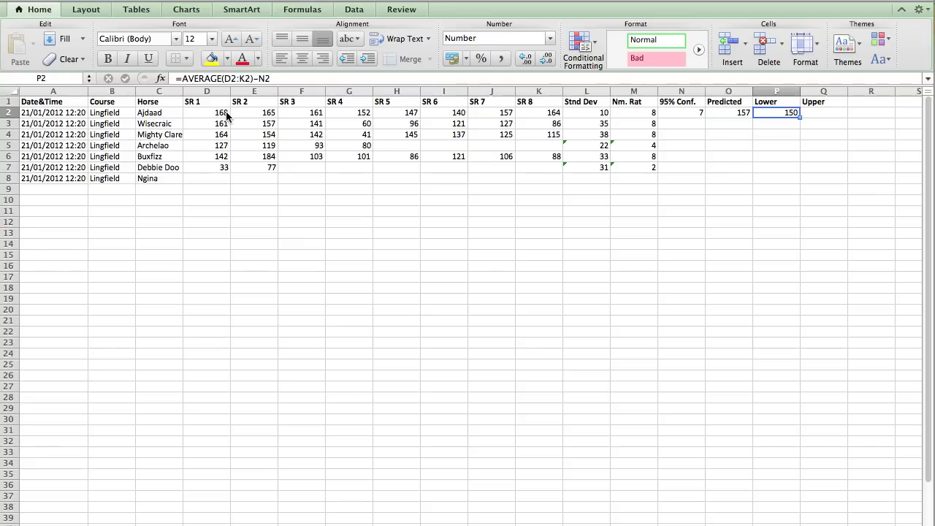
pyautogui.press('Left')
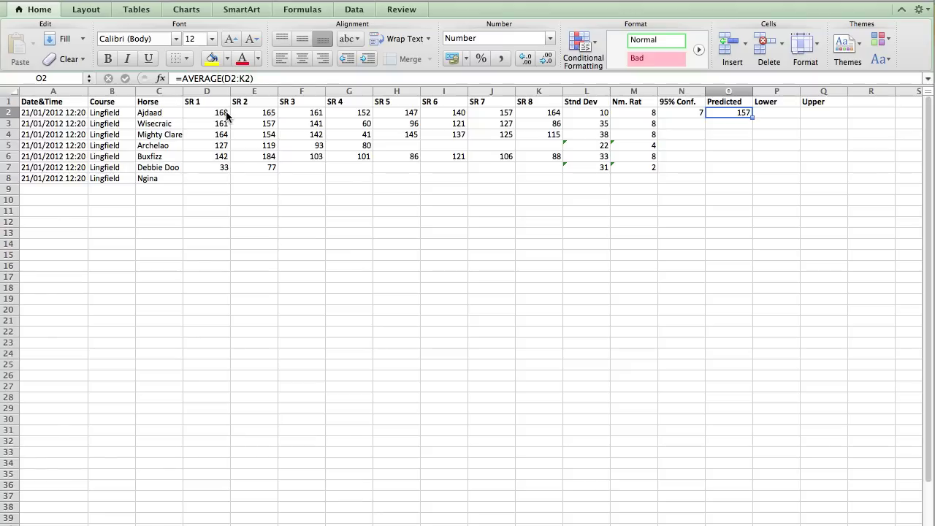
# Set Ajdaad's Lower cell P2 to =O2-N2, giving 150.
pyautogui.press('Right')
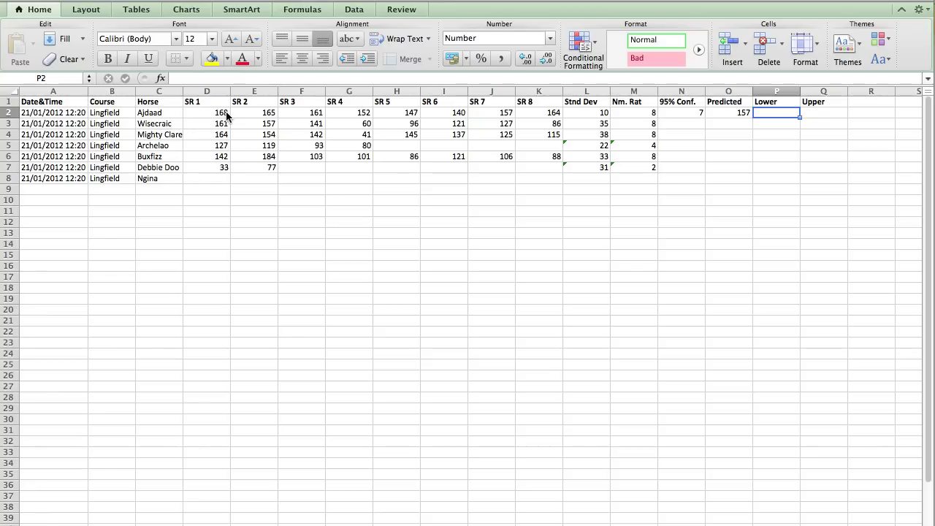
pyautogui.write('=')
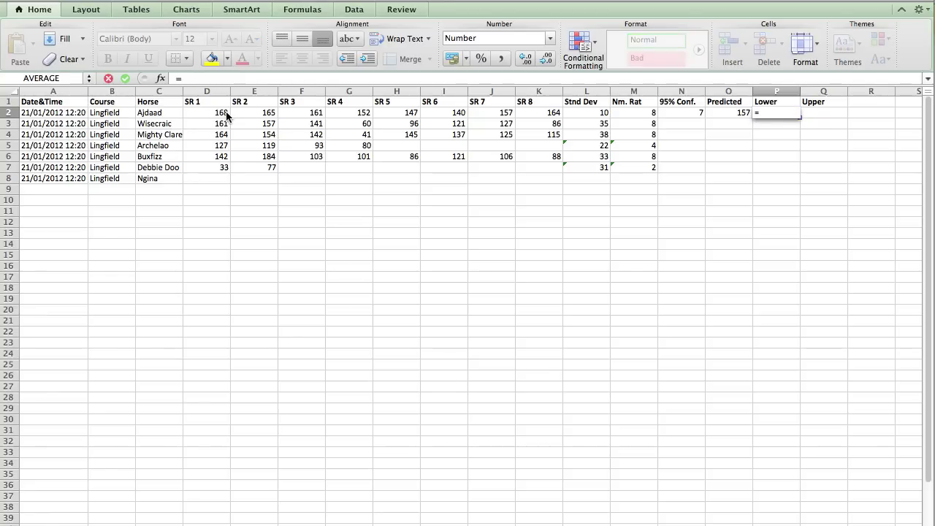
pyautogui.press('Left')
pyautogui.write('-')
pyautogui.press('Left')
pyautogui.press('Left')
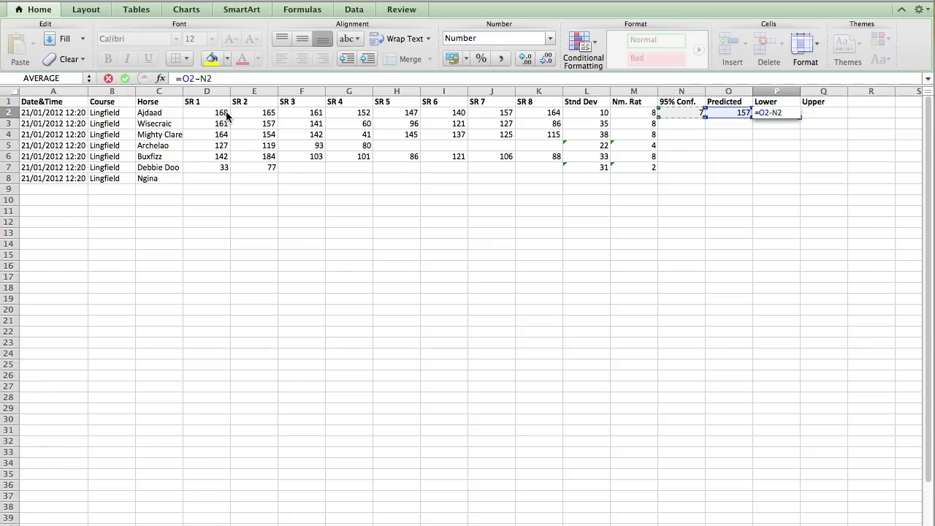
pyautogui.press('Return')
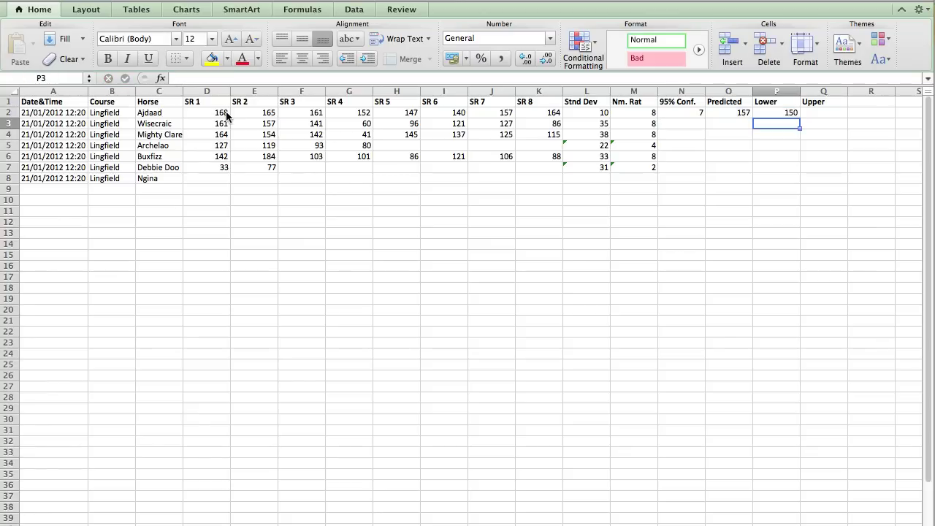
# Set Ajdaad's Upper cell Q2 to =O2+N2, giving 164.
pyautogui.press('Up')
pyautogui.press('Right')
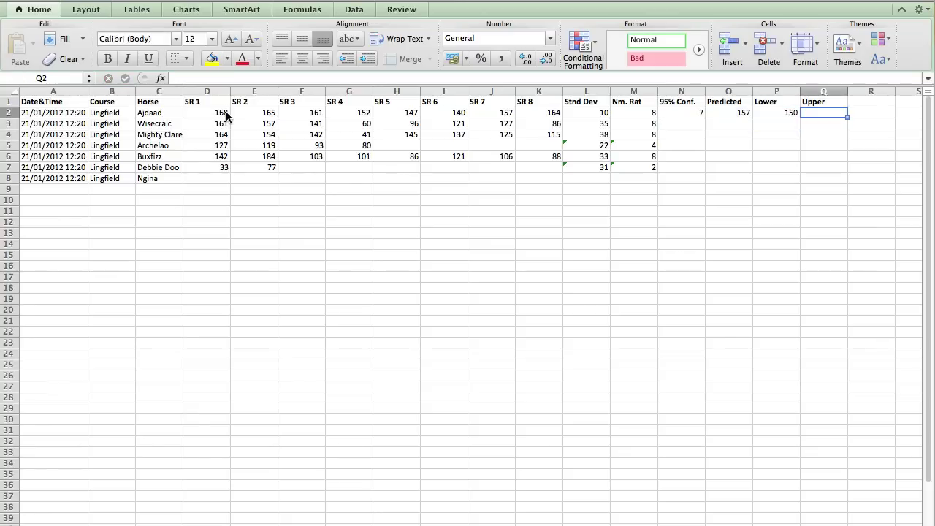
pyautogui.write('=')
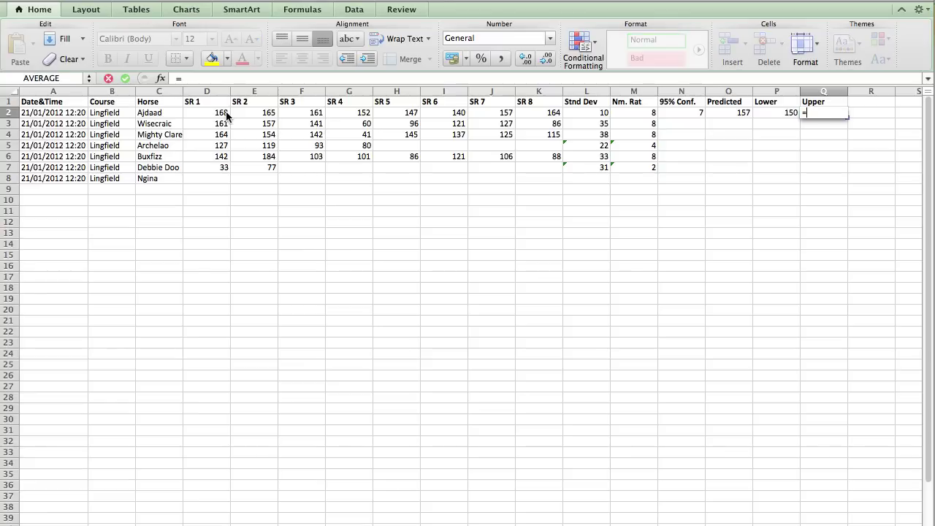
pyautogui.press('Left')
pyautogui.press('Left')
pyautogui.write('+')
pyautogui.press('Left')
pyautogui.press('Left')
pyautogui.press('Left')
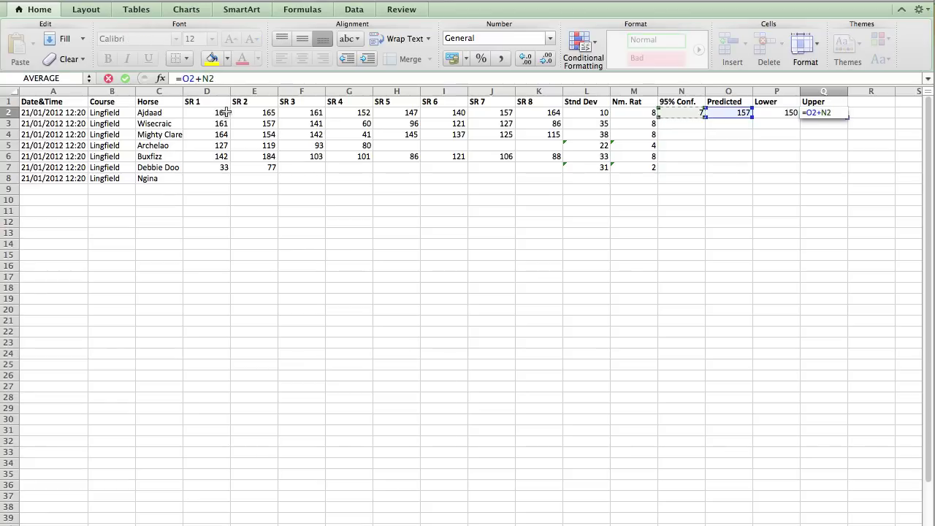
pyautogui.press('Return')
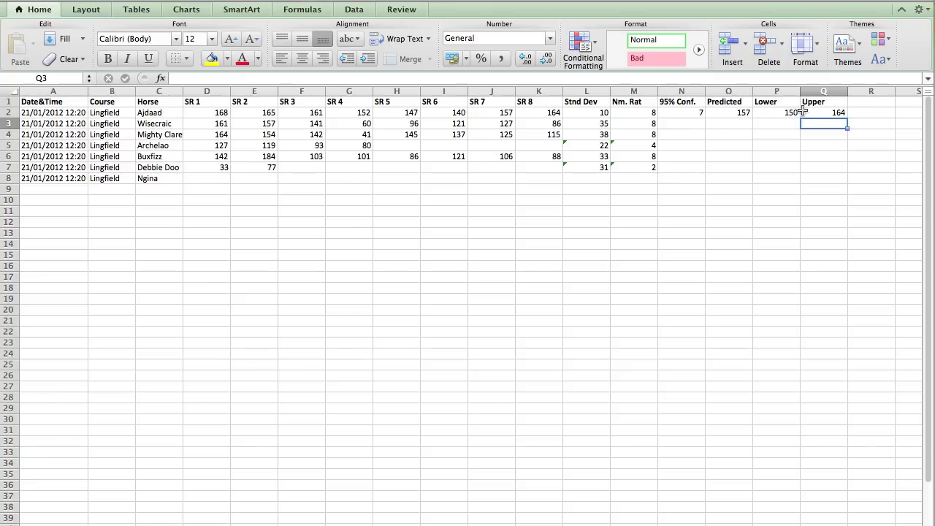
# Give Ajdaad's Lower and Upper cells P2:Q2 (150 and 164) a green fill.
pyautogui.moveTo(786, 112); pyautogui.dragTo(833, 112)
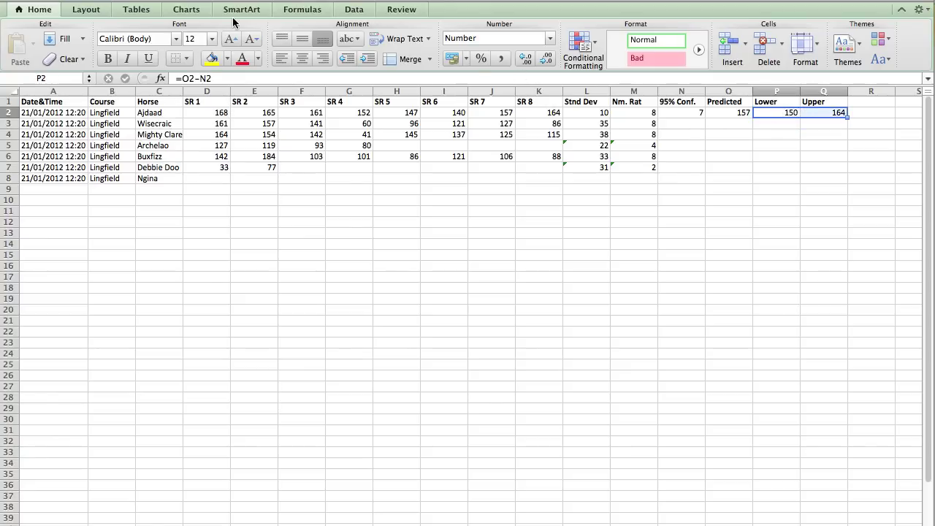
pyautogui.click(227, 58)
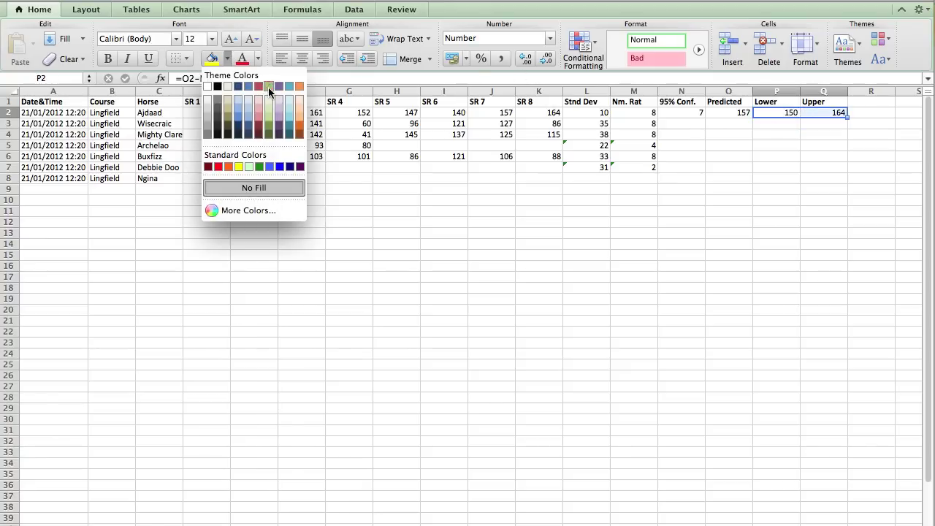
pyautogui.click(268, 87)
pyautogui.click(826, 200)
pyautogui.click(787, 133)
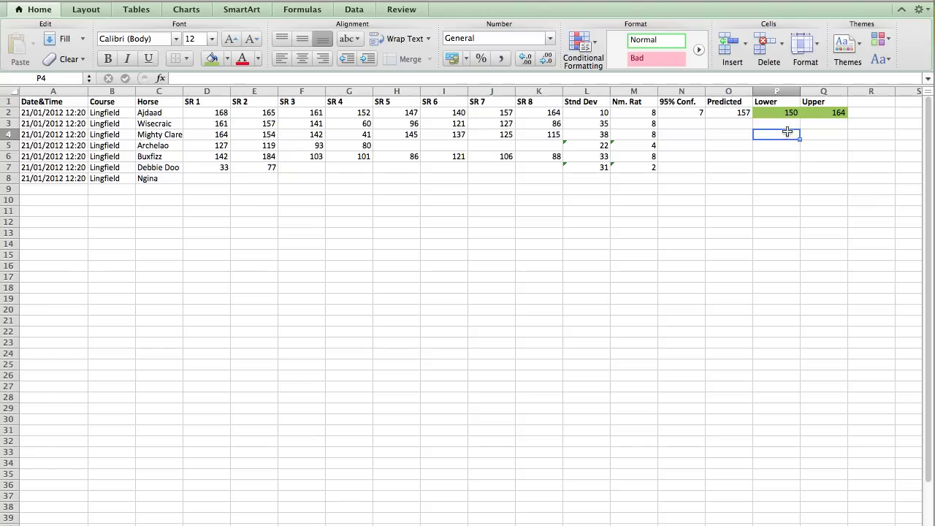
pyautogui.moveTo(787, 113); pyautogui.dragTo(829, 115)
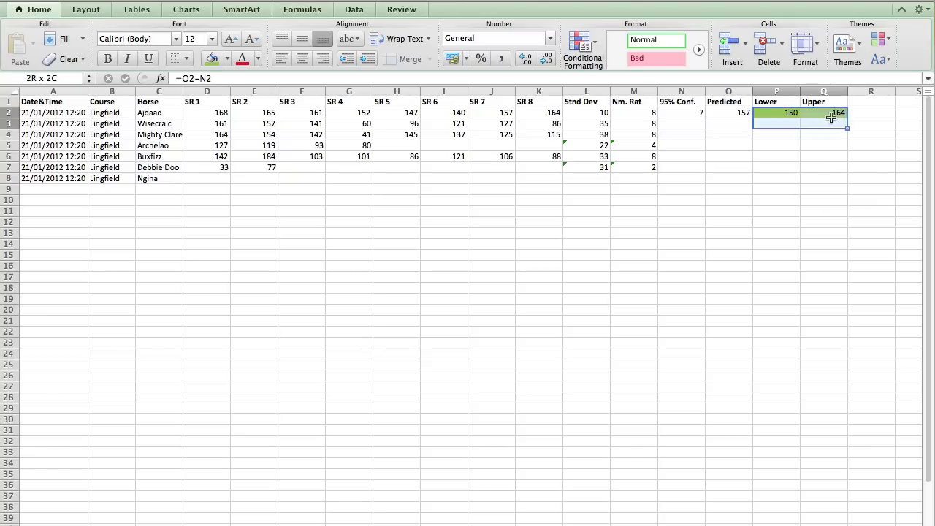
pyautogui.click(812, 159)
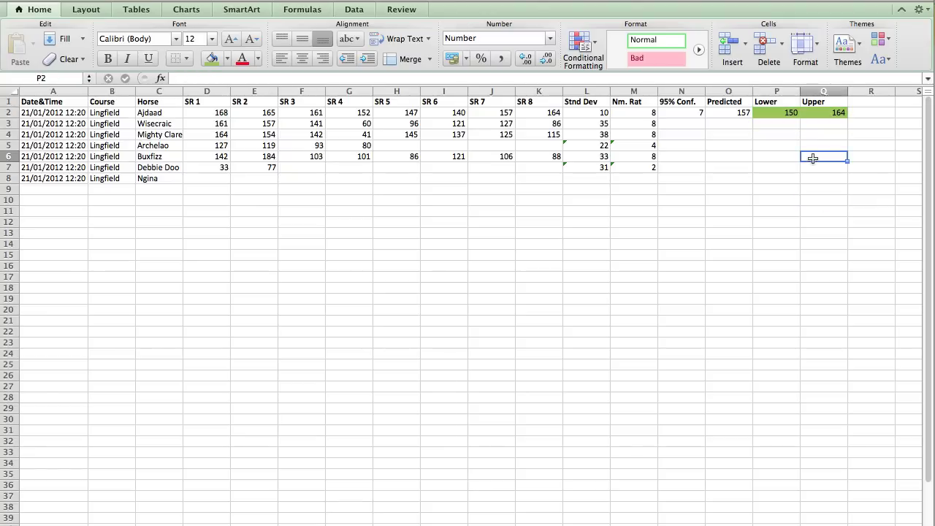
pyautogui.click(774, 111)
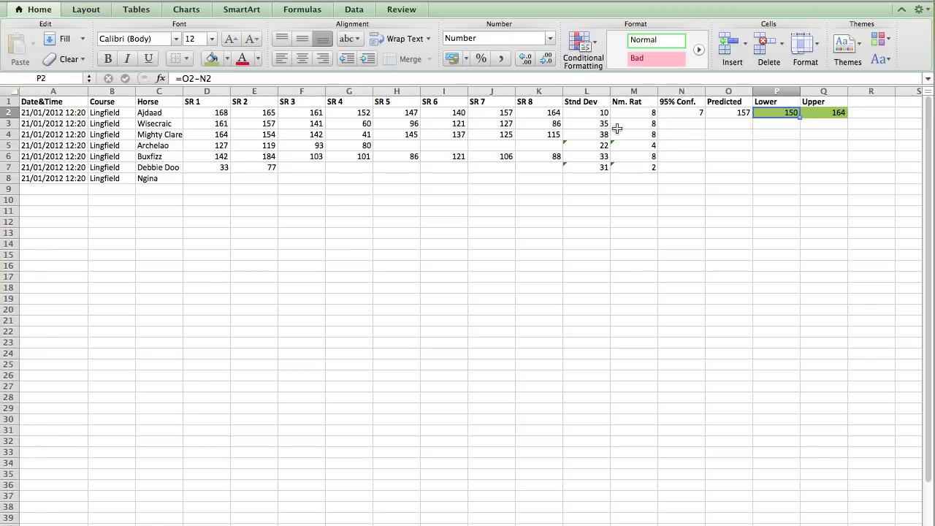
pyautogui.click(591, 120)
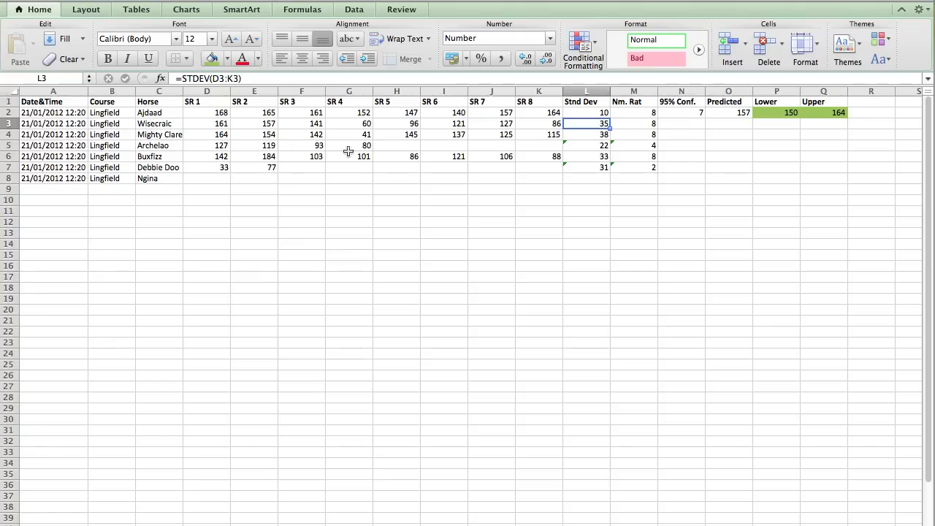
pyautogui.press('Right')
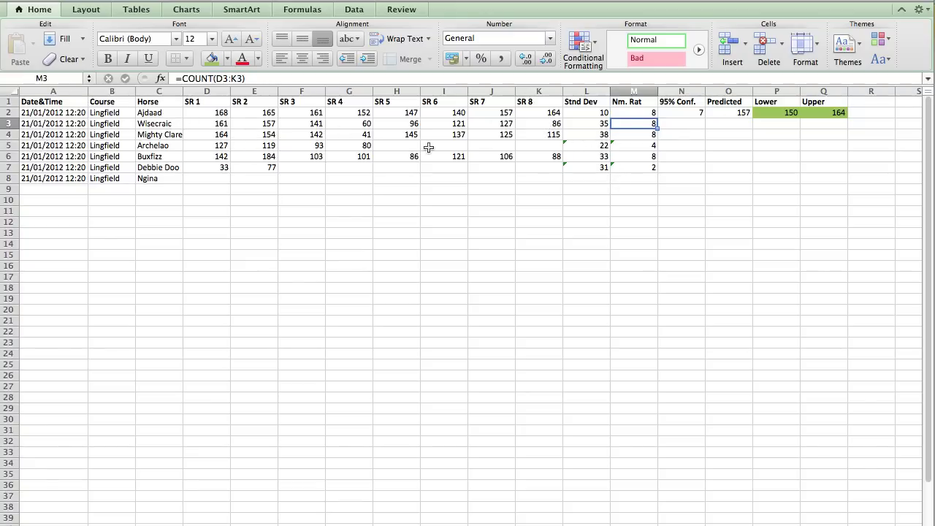
# Enter =CONFIDENCE(0.05,L3,M3) in N3 for Wisecraic's 95% confidence margin.
pyautogui.click(684, 125)
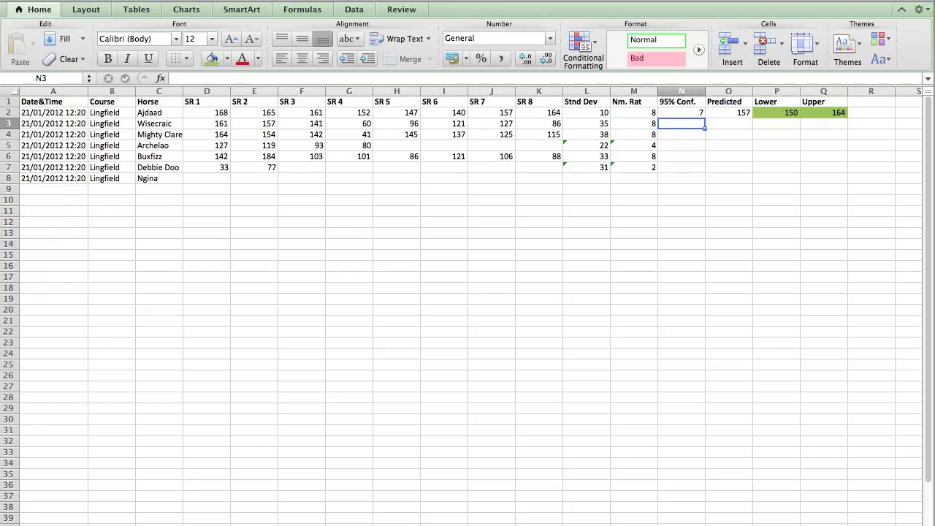
pyautogui.write('=conife')
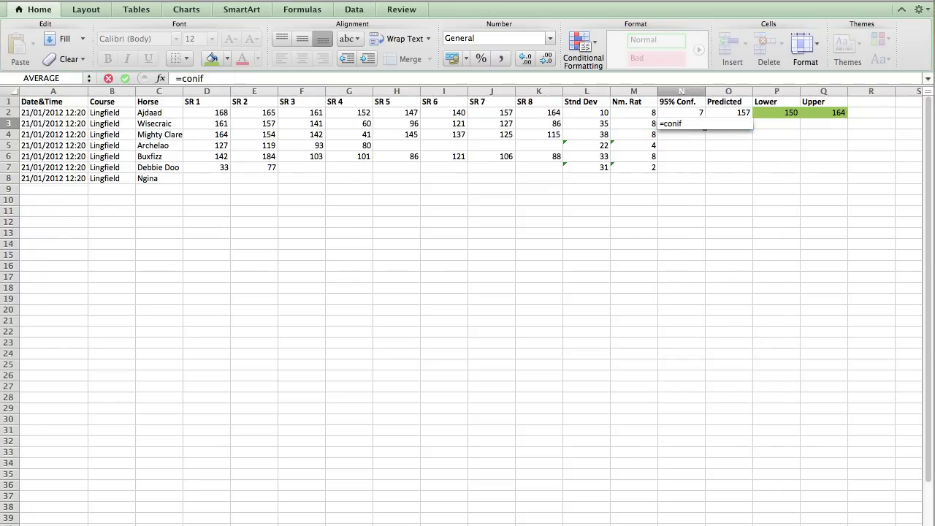
pyautogui.press('BackSpace')
pyautogui.press('BackSpace')
pyautogui.press('BackSpace')
pyautogui.write('fidence')
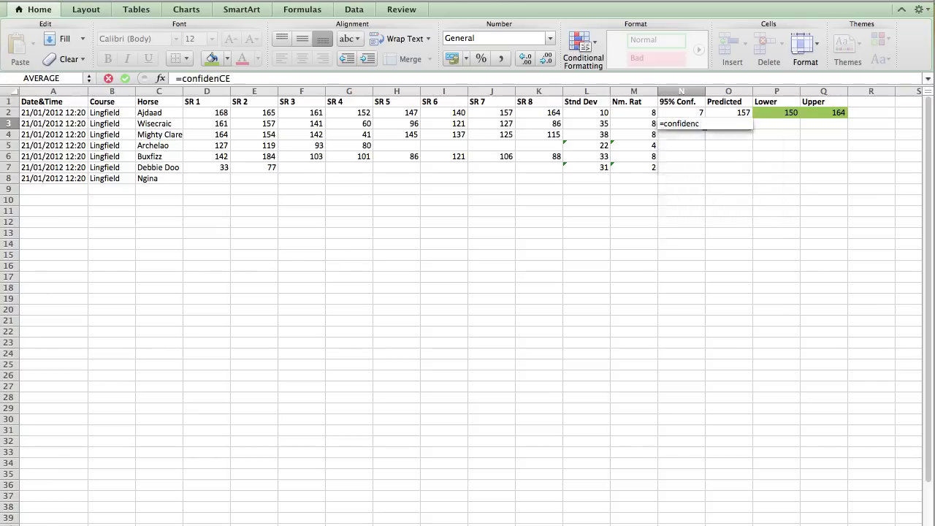
pyautogui.write('(')
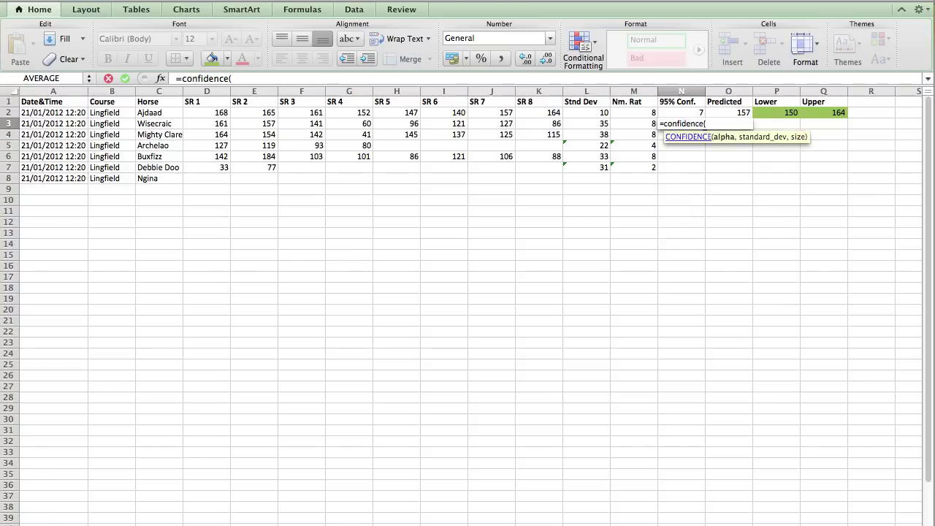
pyautogui.write('0.05')
pyautogui.write(',')
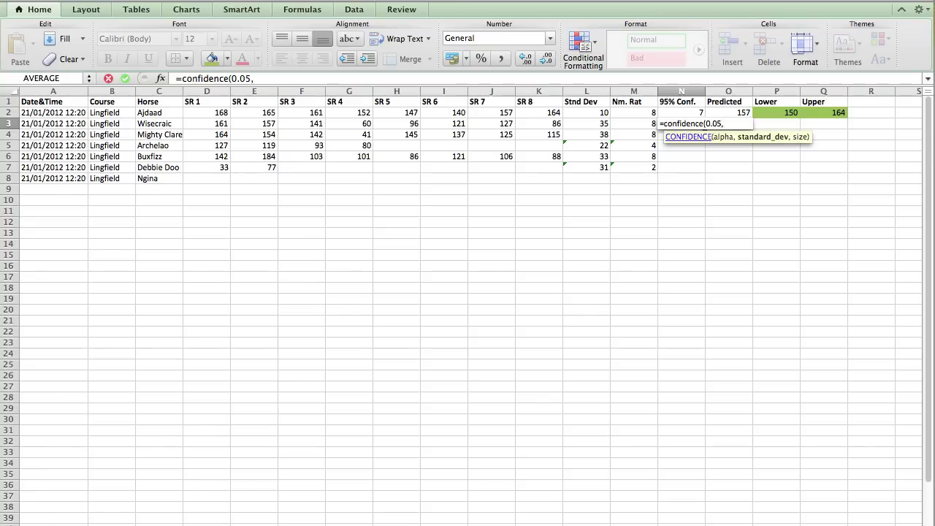
pyautogui.click(585, 123)
pyautogui.click(583, 133)
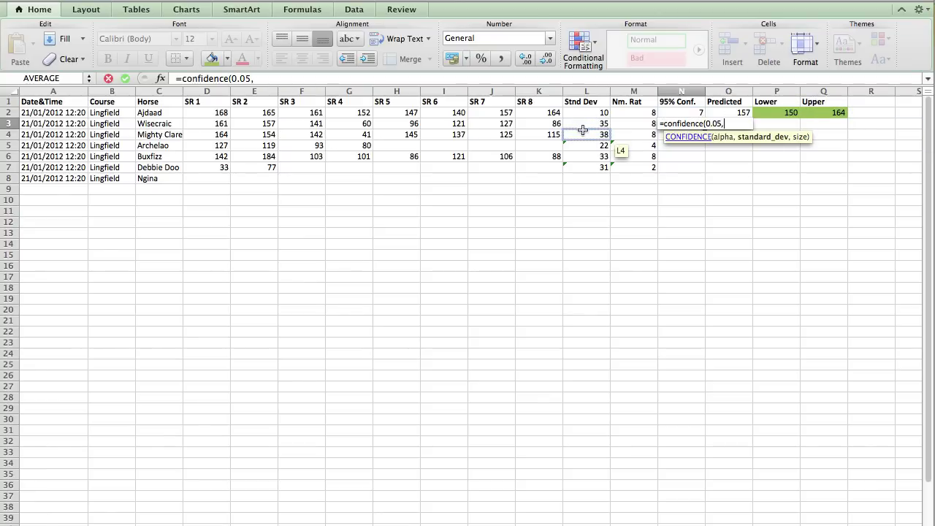
pyautogui.click(582, 124)
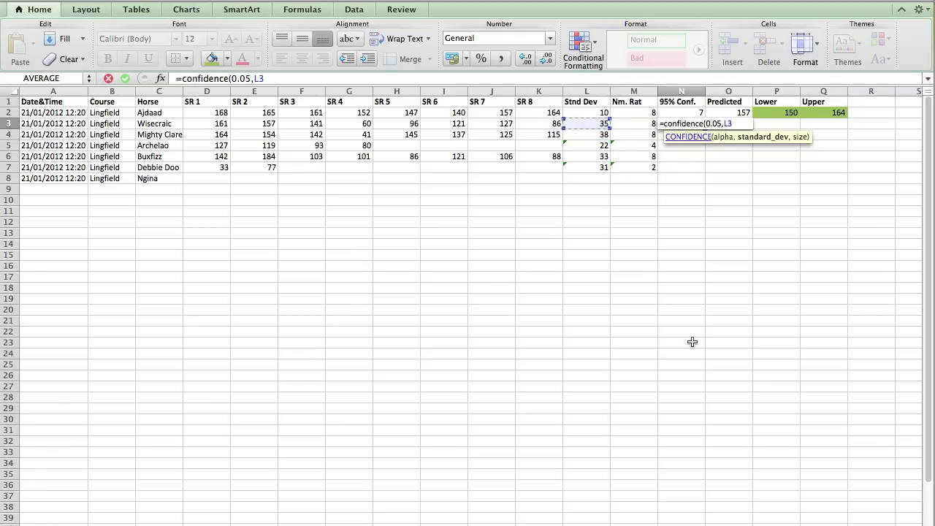
pyautogui.write(',')
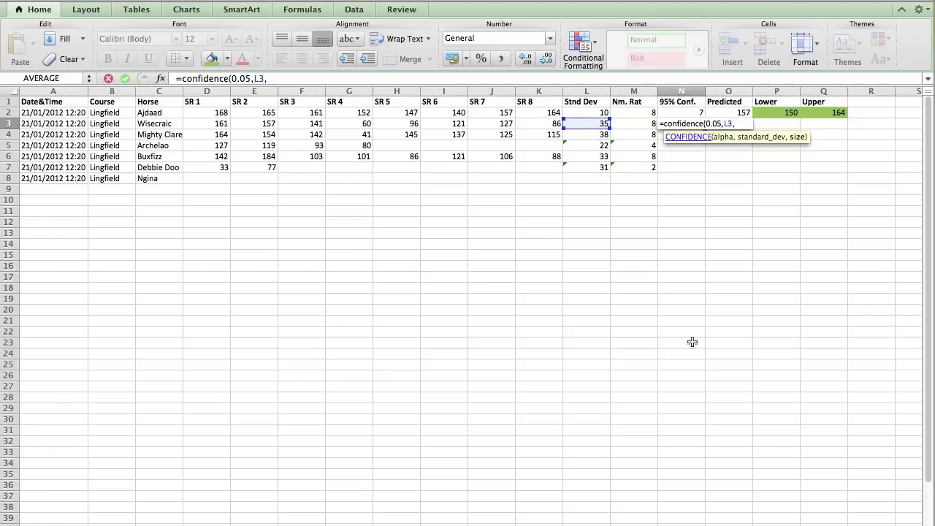
pyautogui.click(645, 125)
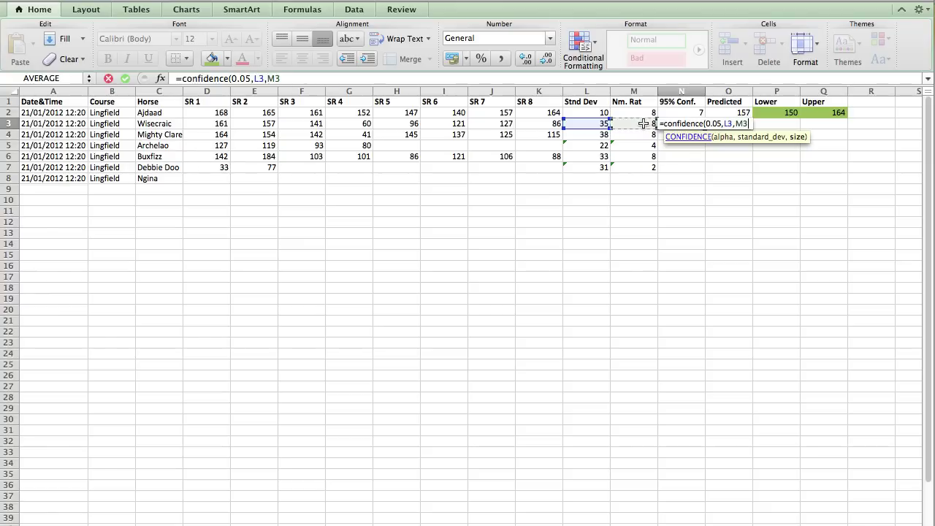
pyautogui.write(')')
pyautogui.press('Return')
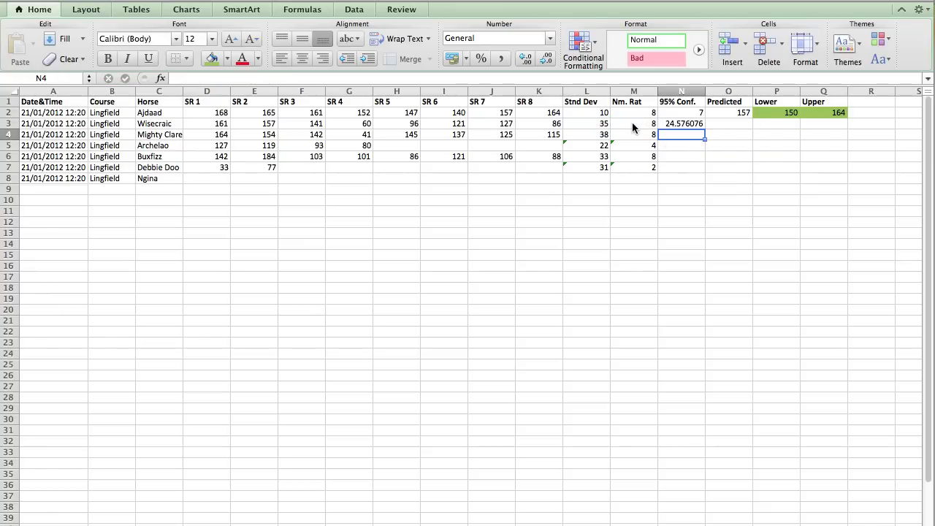
# Decrease N3's decimal places so the margin displays as 25.
pyautogui.click(680, 123)
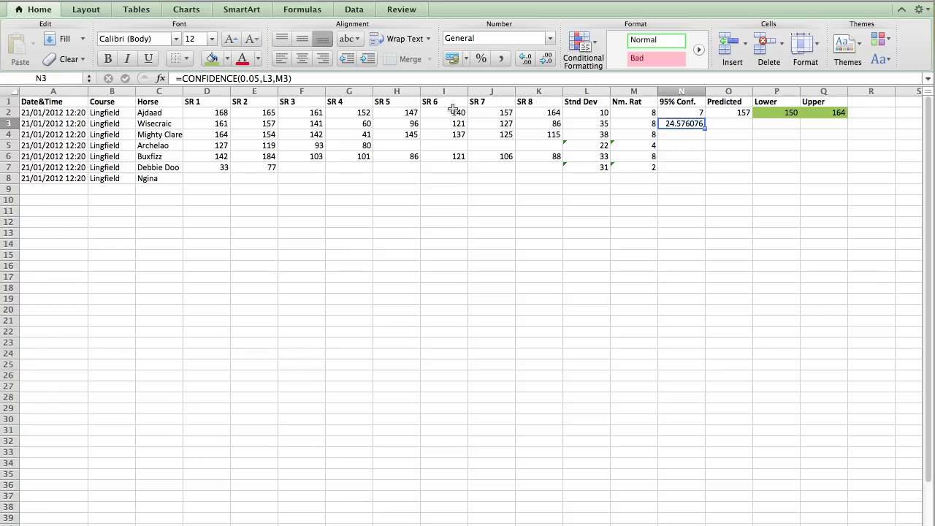
pyautogui.click(546, 60)
pyautogui.click(546, 60)
pyautogui.click(546, 60)
pyautogui.click(547, 60)
pyautogui.click(546, 60)
pyautogui.click(546, 60)
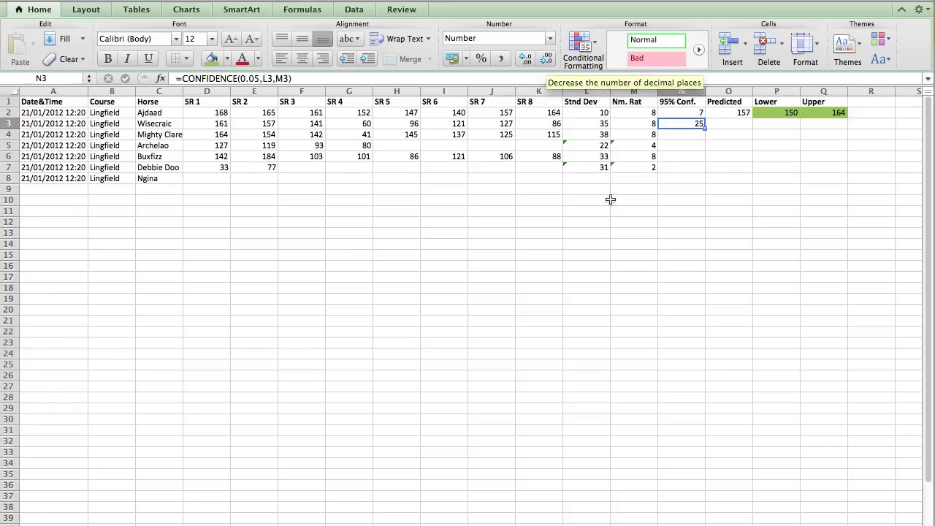
pyautogui.click(729, 124)
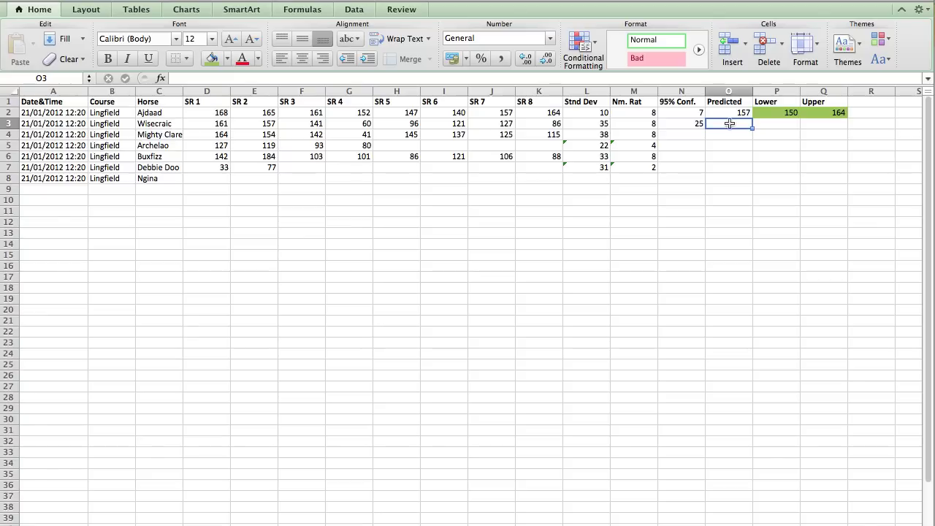
# Enter =AVERAGE(D3:K3) in O3, giving Wisecraic a predicted rating of 119.
pyautogui.write('=')
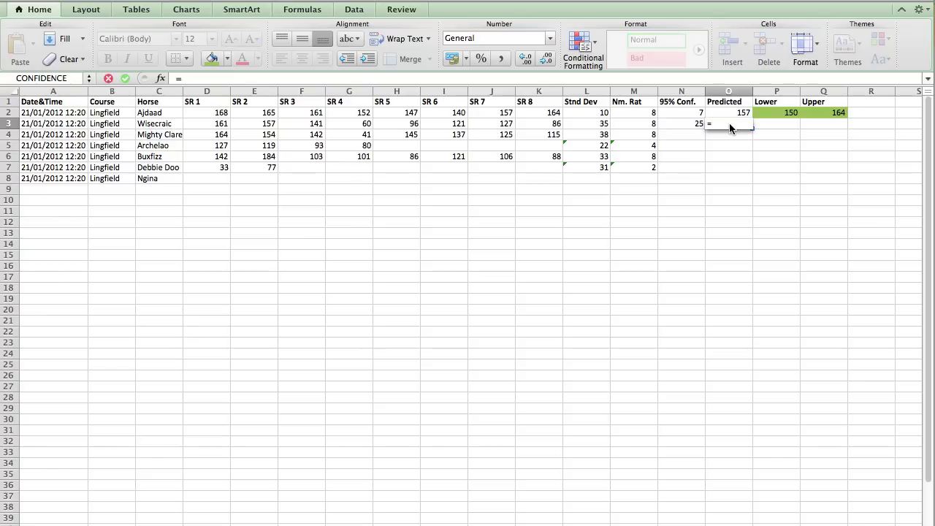
pyautogui.write('ac')
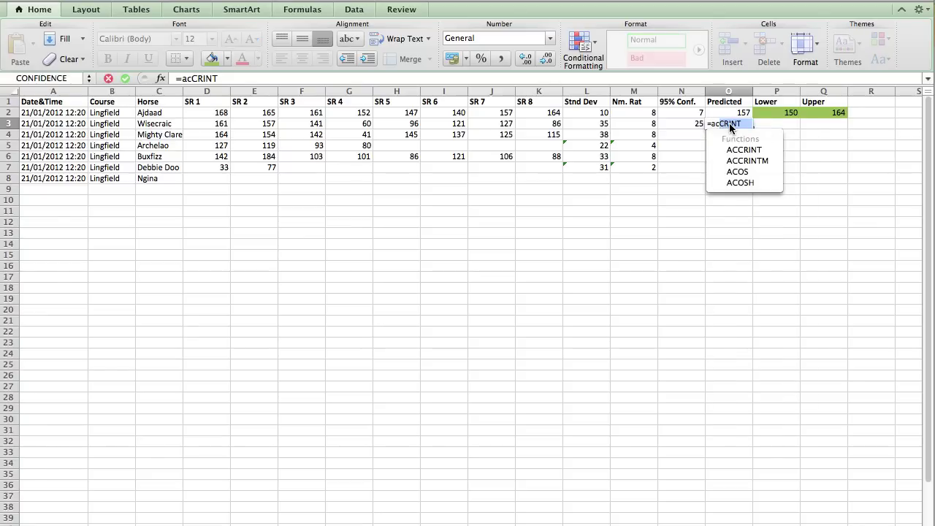
pyautogui.press('BackSpace')
pyautogui.press('BackSpace')
pyautogui.write('vera')
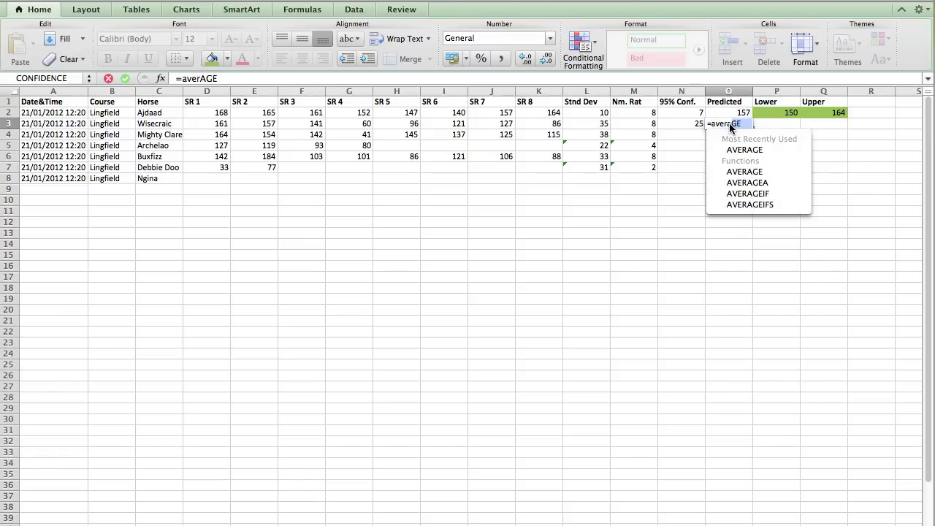
pyautogui.write('ge')
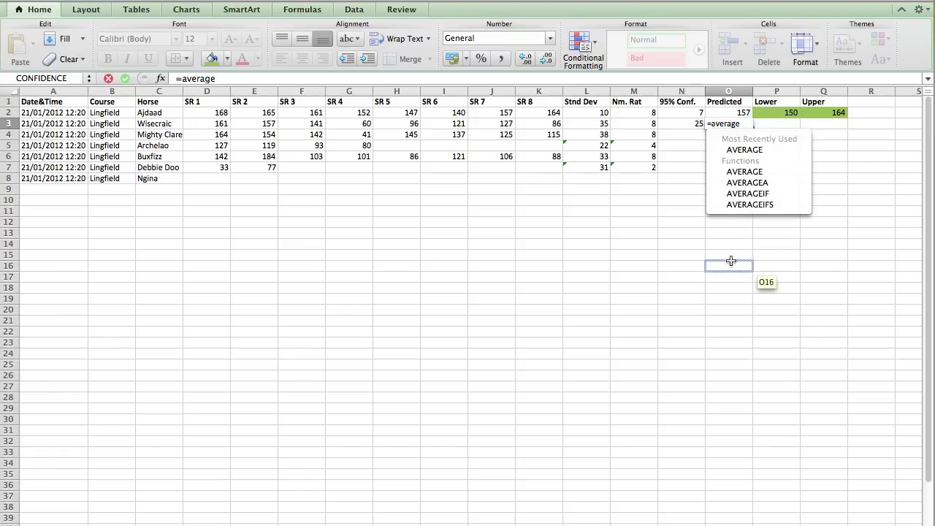
pyautogui.write('(')
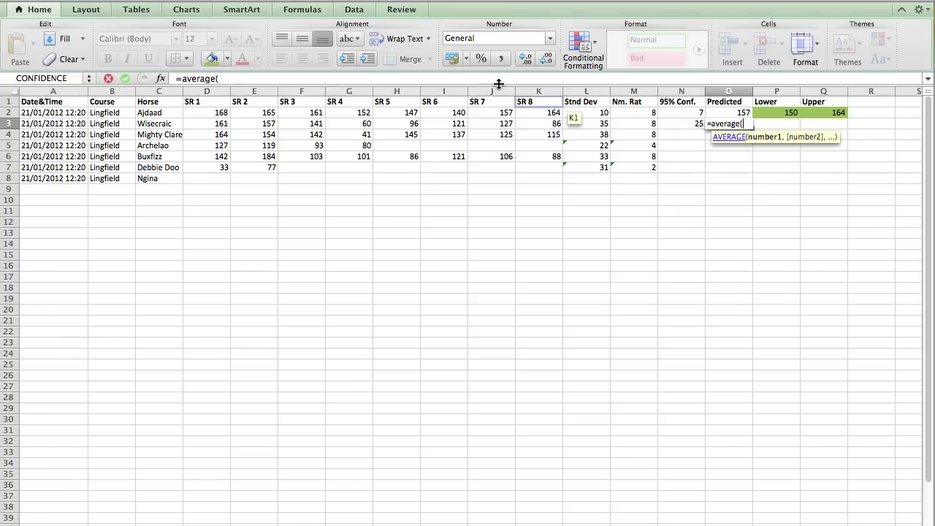
pyautogui.moveTo(538, 127); pyautogui.dragTo(215, 125)
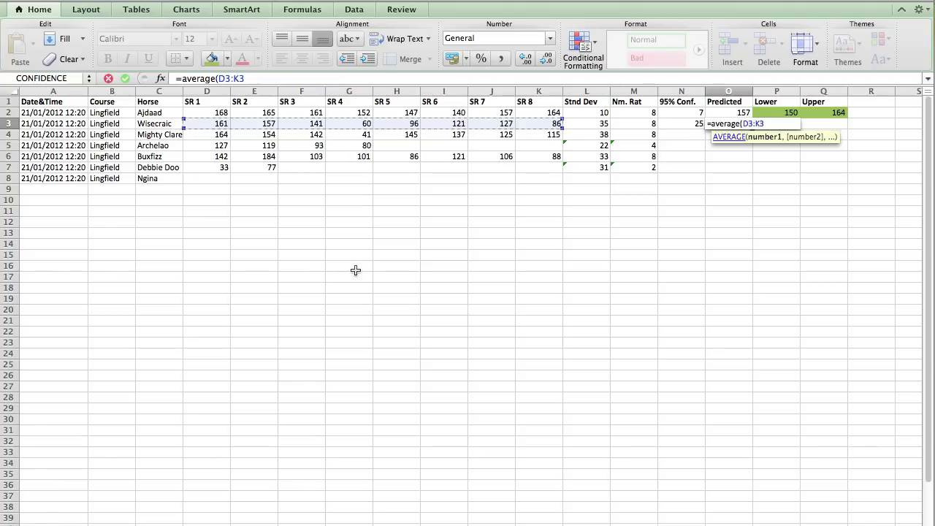
pyautogui.press('Return')
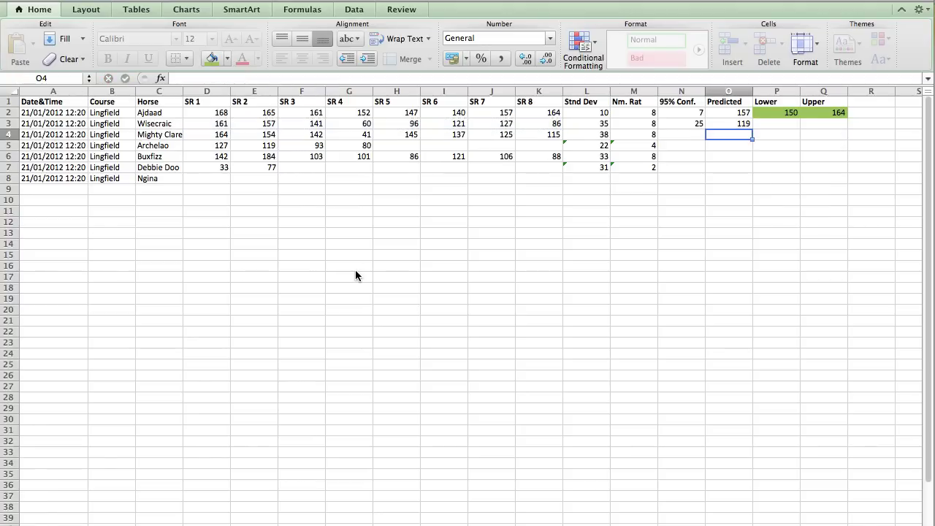
pyautogui.press('Up')
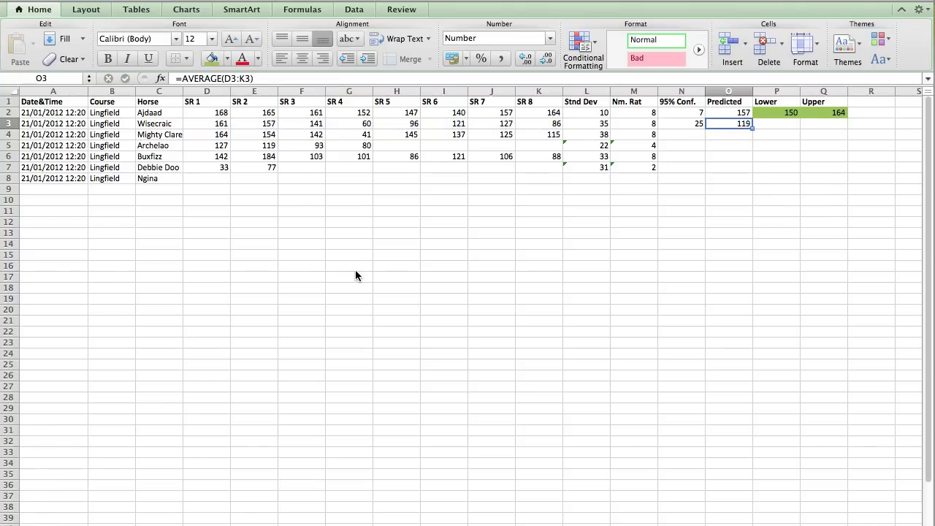
pyautogui.press('Right')
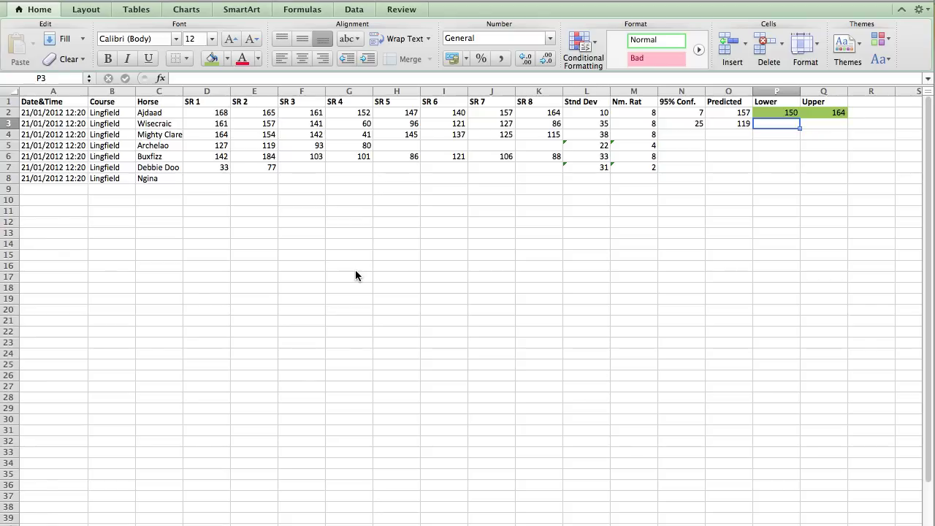
# Enter the lower bound =O3-N3 in P3, showing 94.
pyautogui.write('=')
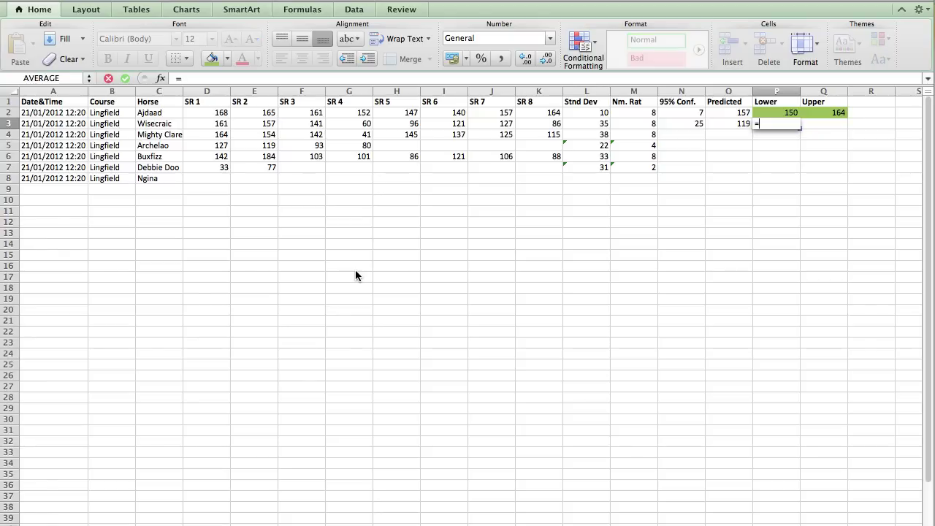
pyautogui.press('Left')
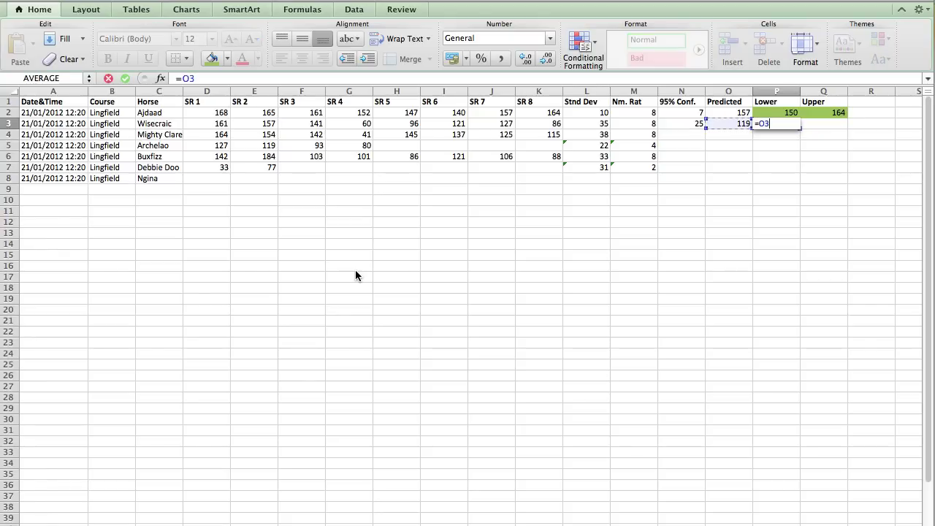
pyautogui.write('-')
pyautogui.press('Left')
pyautogui.press('Left')
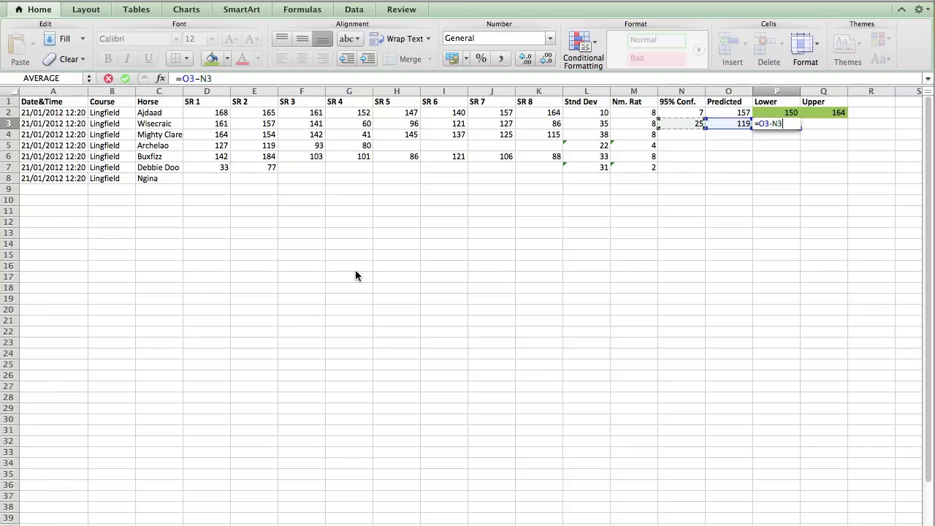
pyautogui.press('Return')
# Enter the upper bound =O3+N3 in Q3, showing 143.
pyautogui.press('Up')
pyautogui.press('Right')
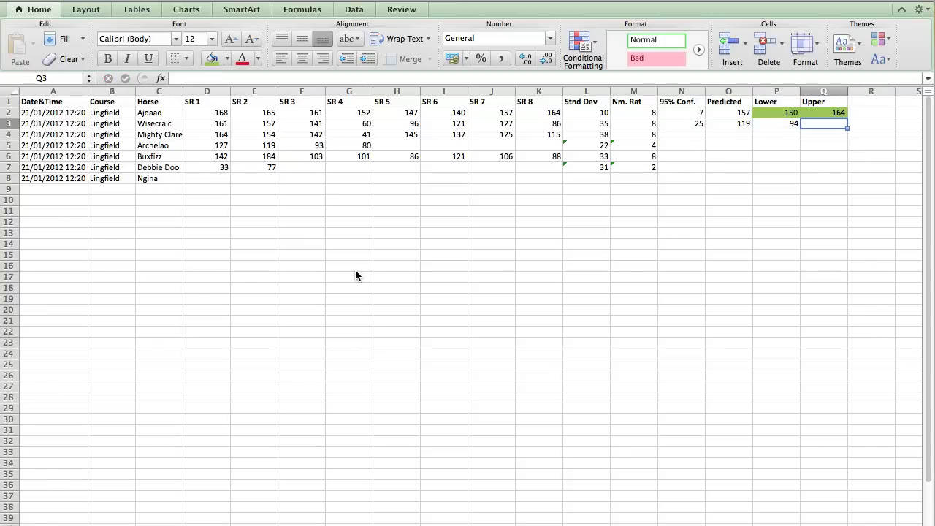
pyautogui.write('=')
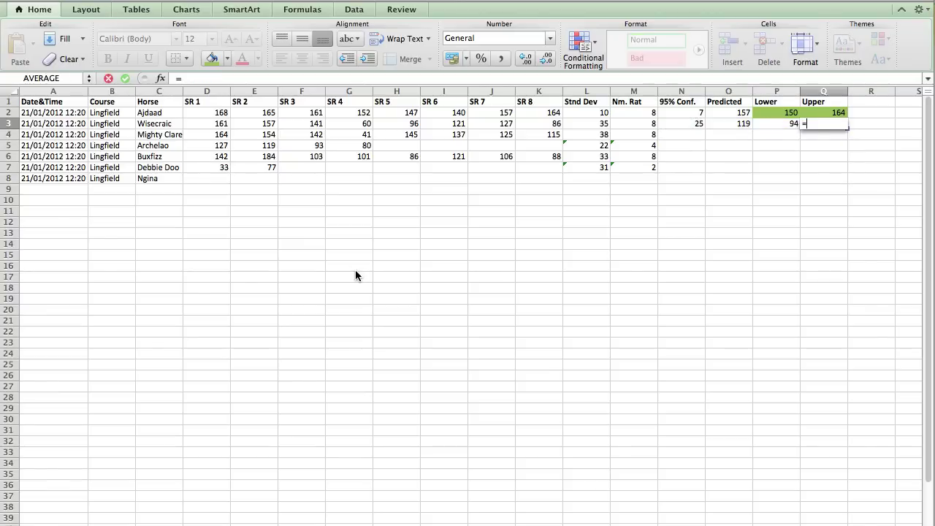
pyautogui.click(720, 127)
pyautogui.write('-')
pyautogui.press('BackSpace')
pyautogui.write('+')
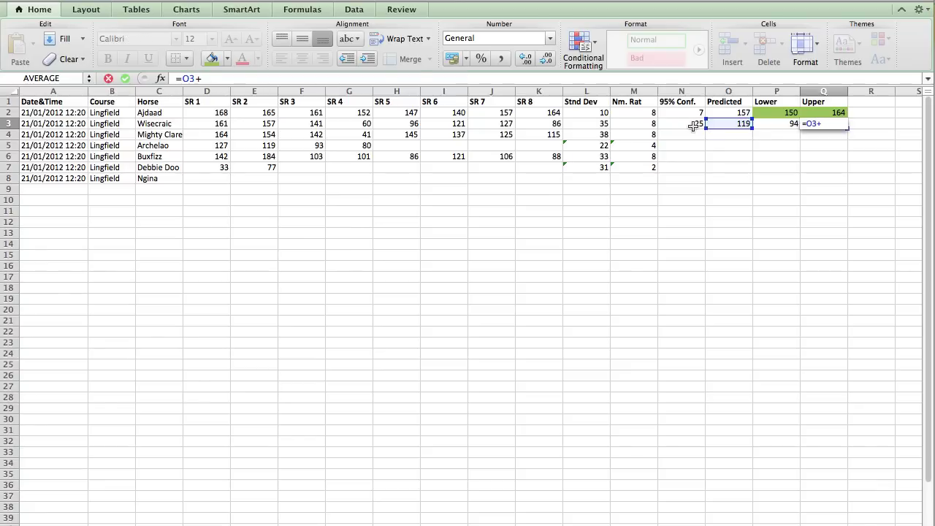
pyautogui.click(693, 125)
pyautogui.press('Return')
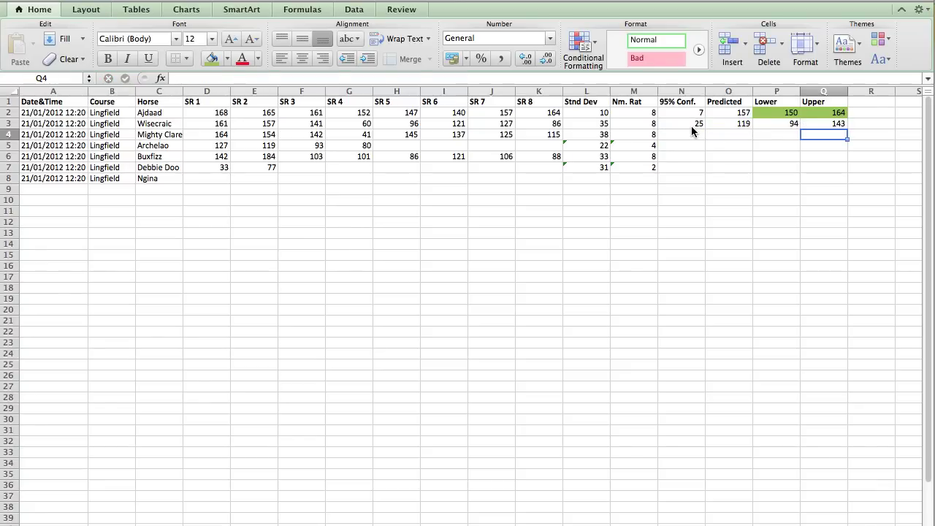
# Shade Wisecraic's Lower and Upper cells P3:Q3 green.
pyautogui.moveTo(764, 123); pyautogui.dragTo(816, 121)
pyautogui.click(211, 57)
pyautogui.click(794, 245)
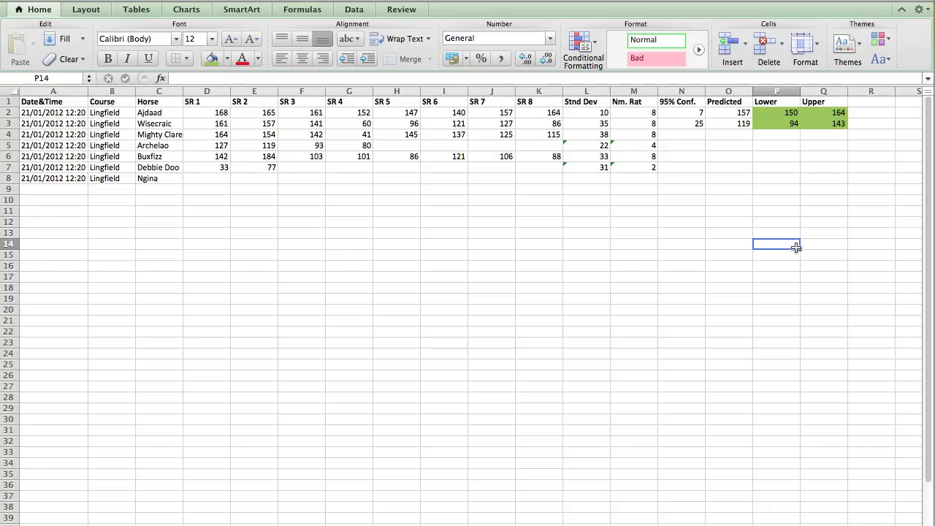
pyautogui.click(747, 123)
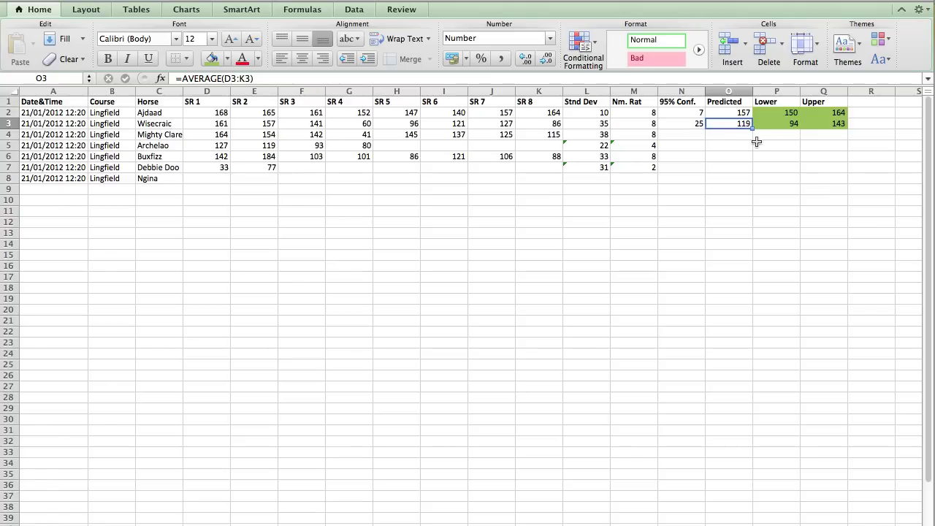
# Fill the N3 confidence formula and O3:Q3 predicted, lower and upper formulas down to row 7.
pyautogui.click(694, 129)
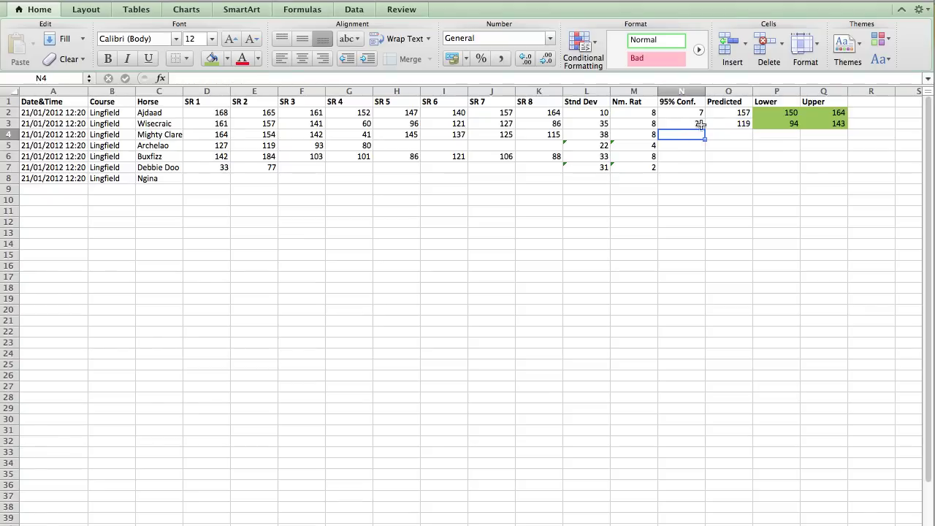
pyautogui.click(701, 123)
pyautogui.moveTo(702, 127); pyautogui.dragTo(694, 167)
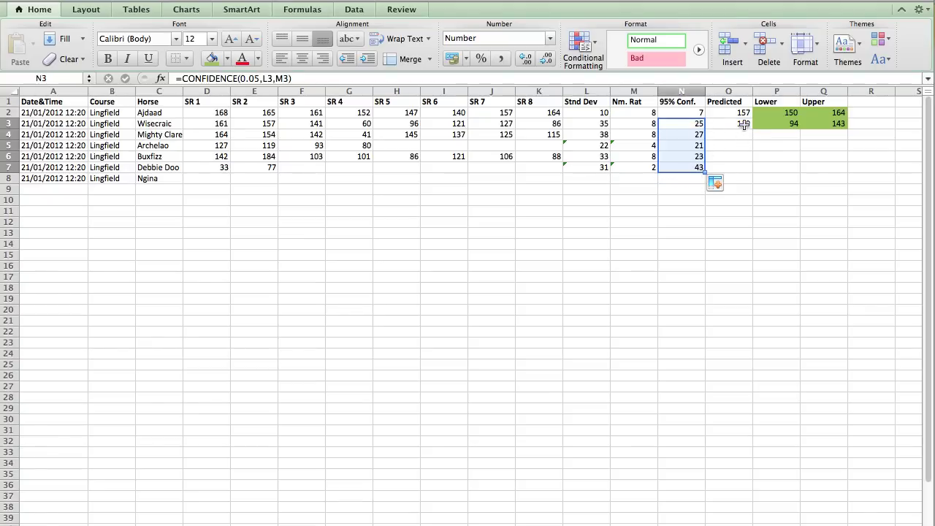
pyautogui.moveTo(740, 123); pyautogui.dragTo(844, 171)
pyautogui.click(768, 252)
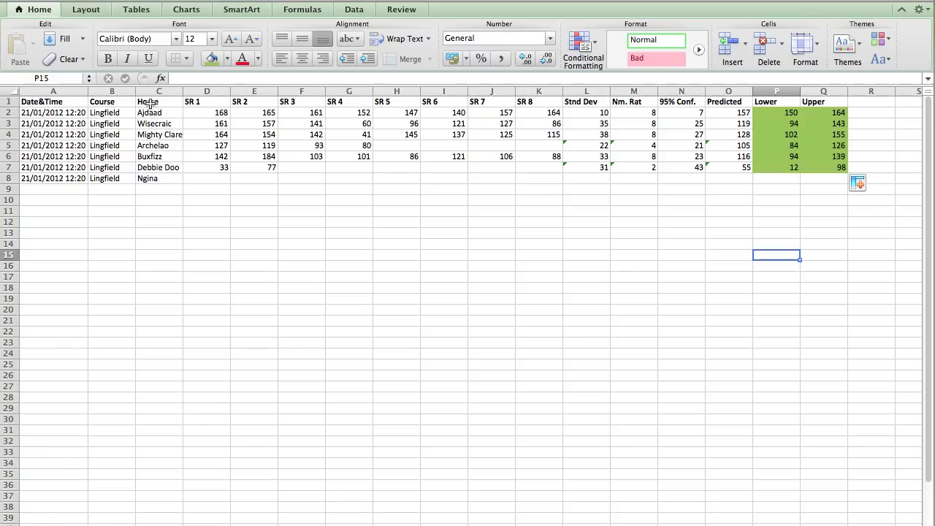
# Copy the horse names C1:C8 into C11:C18.
pyautogui.moveTo(155, 102); pyautogui.dragTo(146, 178)
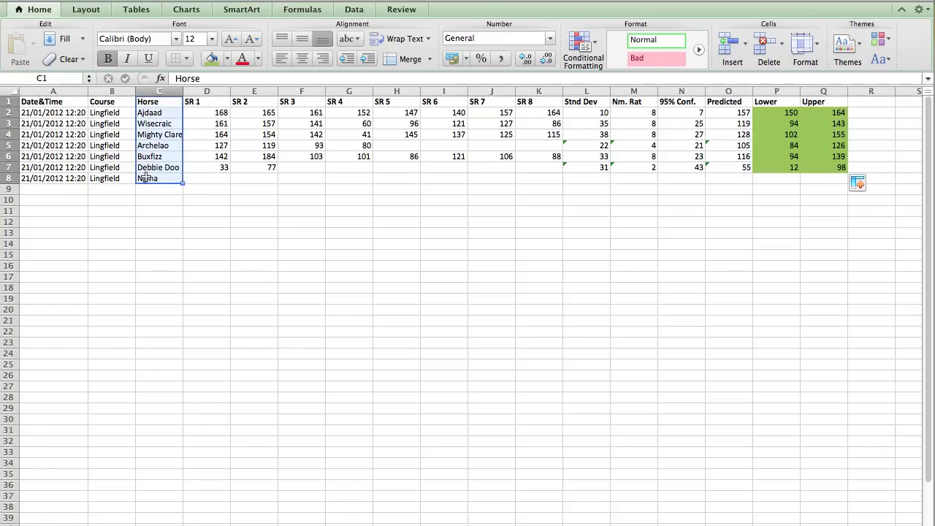
pyautogui.press('super+c')
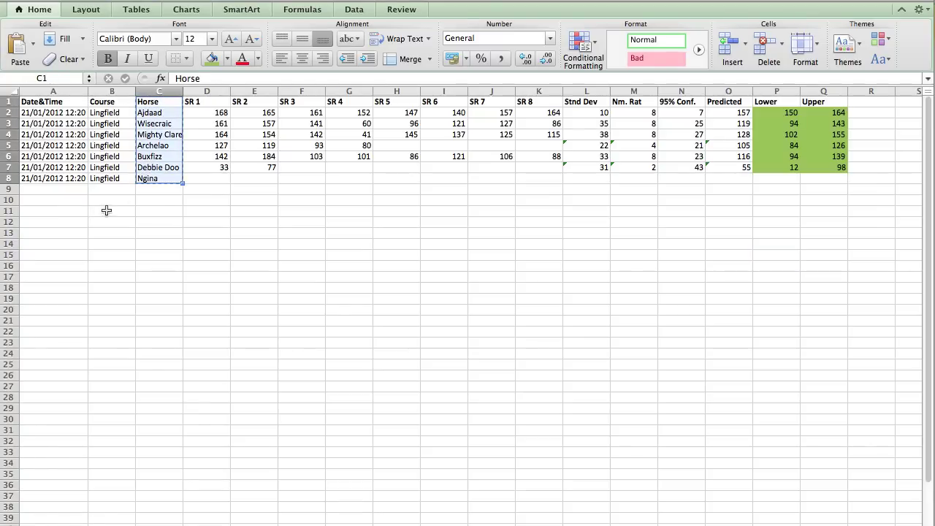
pyautogui.click(156, 211)
pyautogui.press('super+v')
pyautogui.click(500, 276)
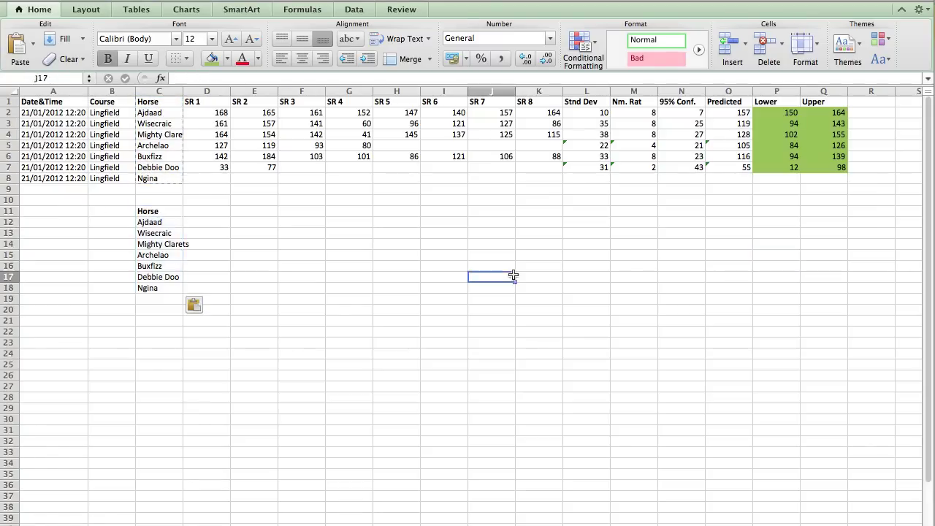
# Paste the Predicted, Lower and Upper columns as values only at D11.
pyautogui.click(730, 101)
pyautogui.moveTo(730, 101); pyautogui.dragTo(838, 169)
pyautogui.press('super+c')
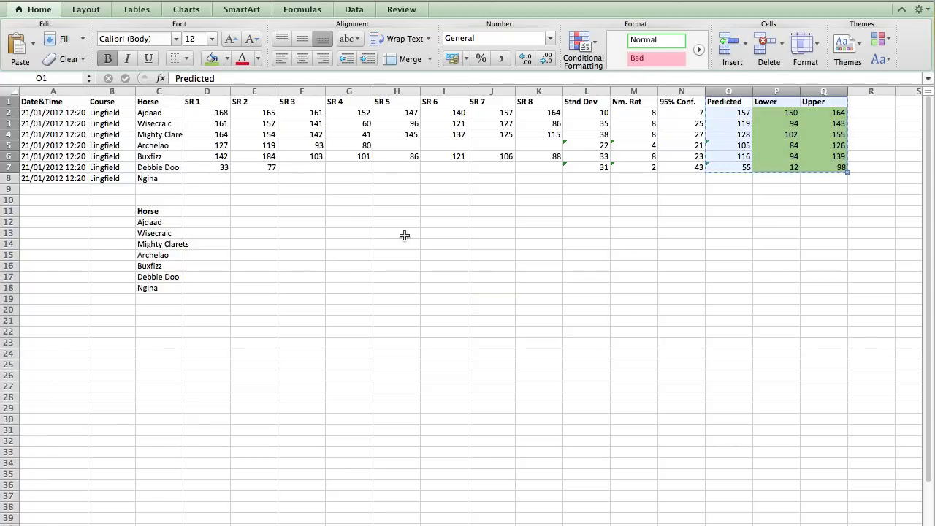
pyautogui.click(206, 211)
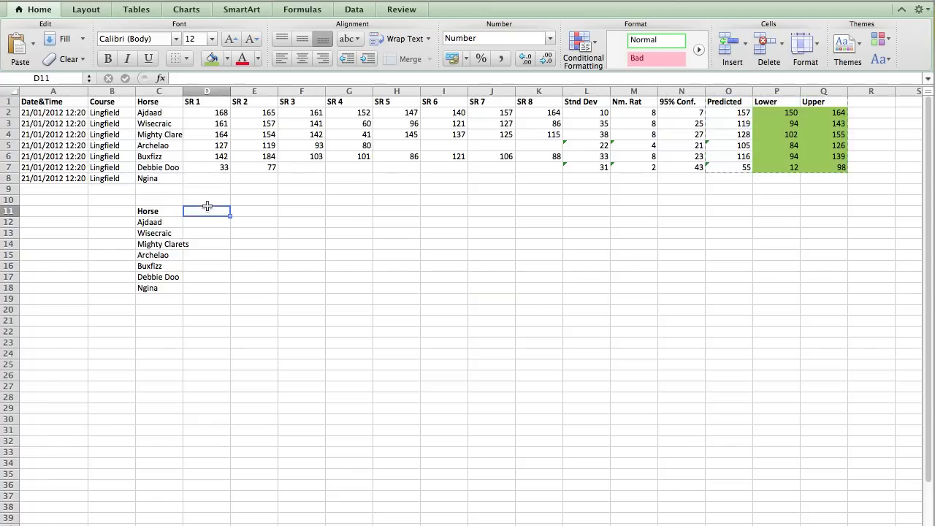
pyautogui.click(32, 43)
pyautogui.click(67, 103)
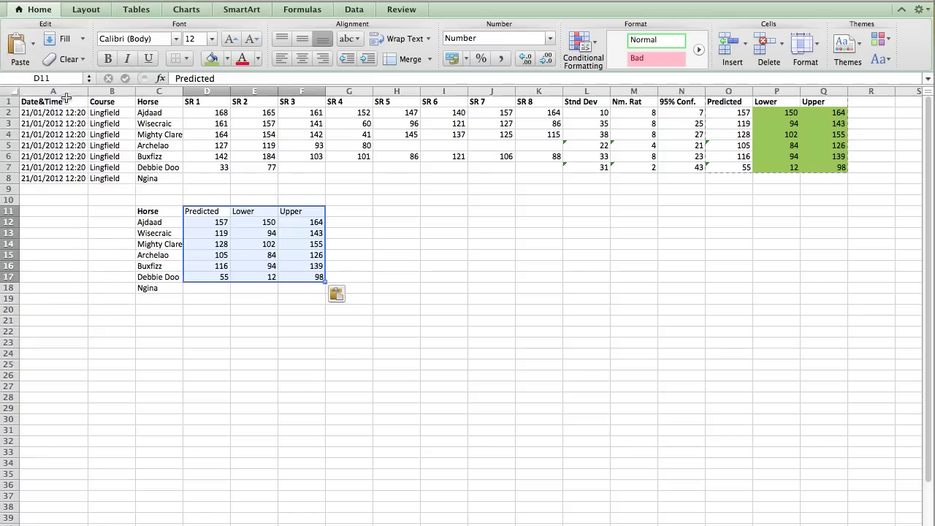
pyautogui.click(178, 297)
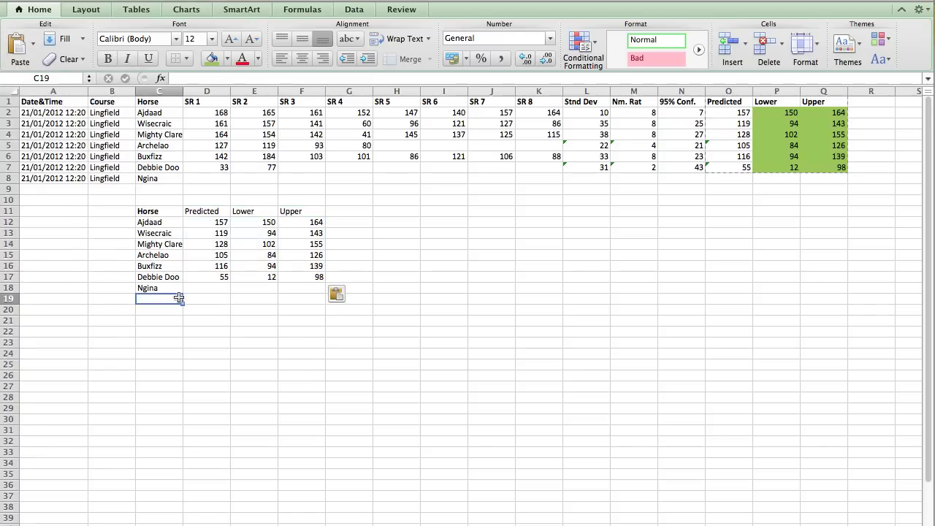
# Make the summary header row C11:F11 bold.
pyautogui.click(173, 208)
pyautogui.moveTo(173, 208); pyautogui.dragTo(318, 210)
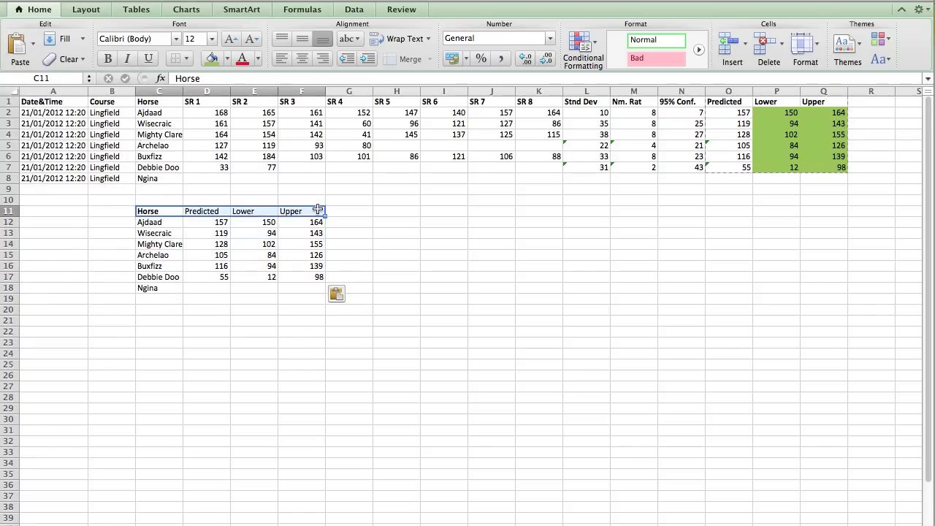
pyautogui.press('super+b')
pyautogui.click(267, 332)
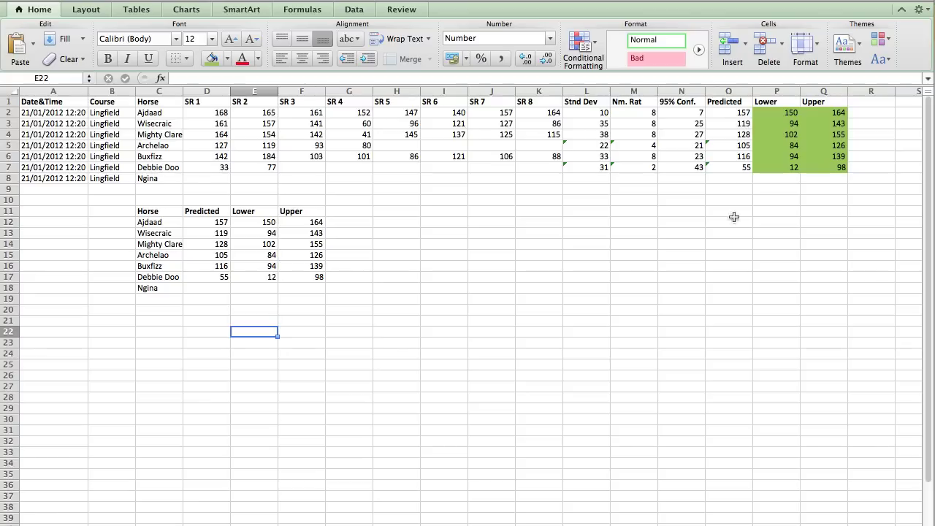
# Check Ajdaad's Predicted formula and Wisecraic's Lower and Upper summary values.
pyautogui.click(733, 114)
pyautogui.click(439, 276)
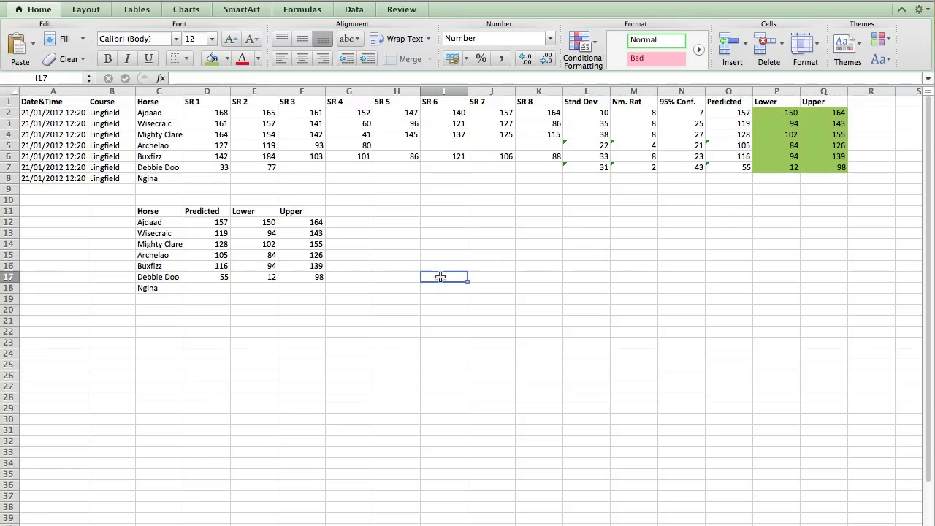
pyautogui.moveTo(150, 244); pyautogui.dragTo(272, 212)
pyautogui.click(316, 234)
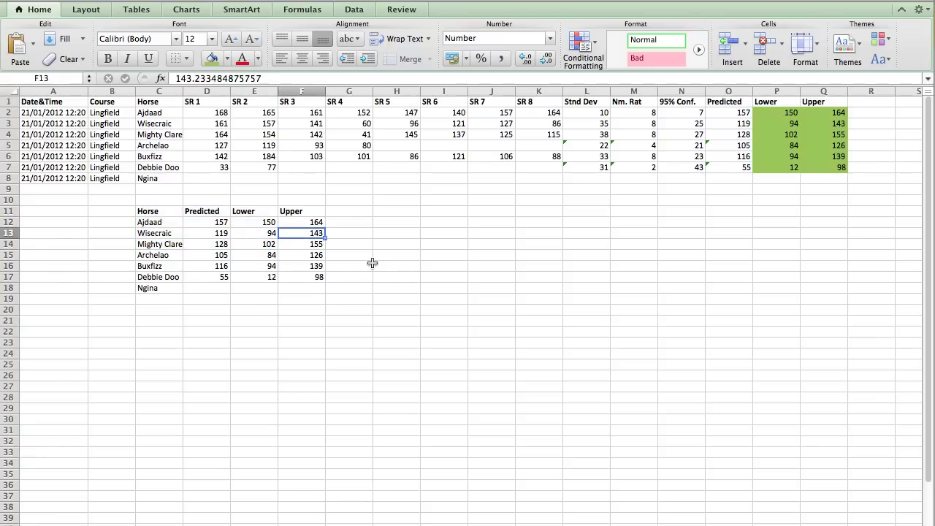
pyautogui.click(257, 233)
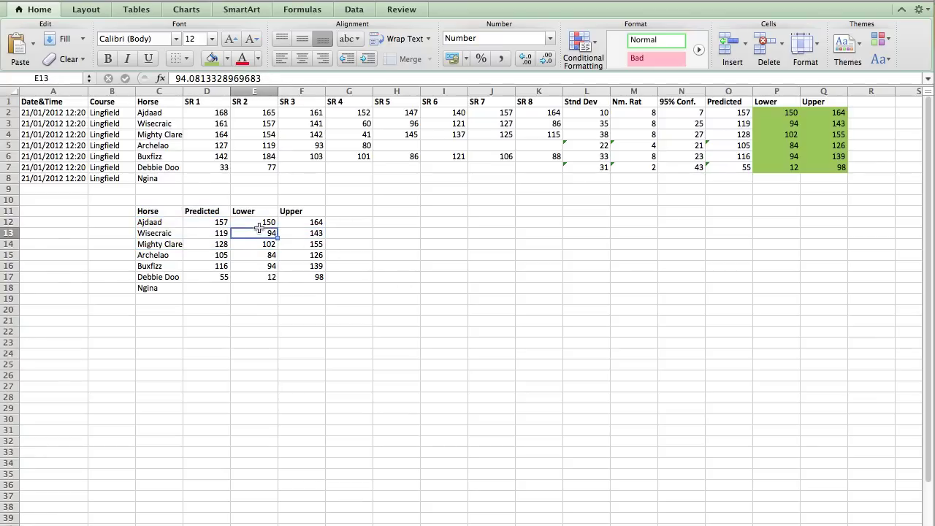
# Fill Ajdaad's Lower value 150 in E12 green.
pyautogui.click(252, 221)
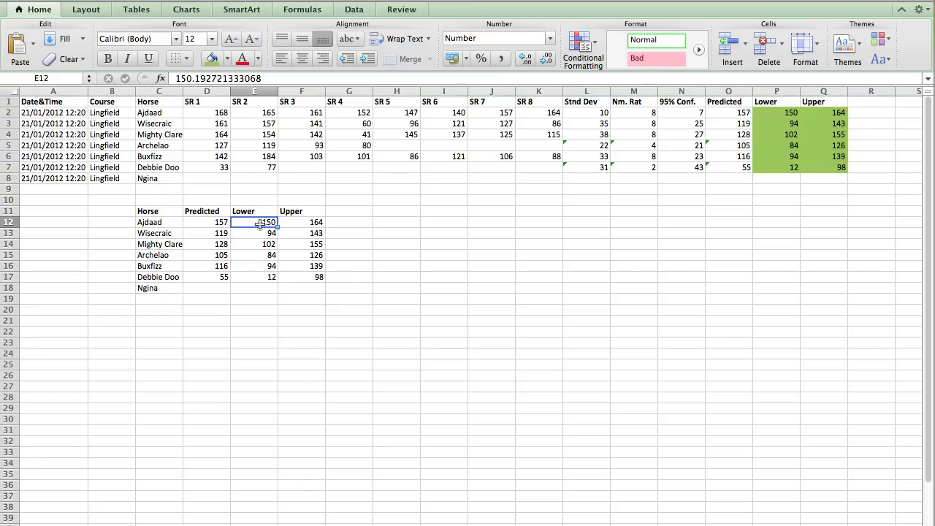
pyautogui.click(211, 58)
pyautogui.click(279, 372)
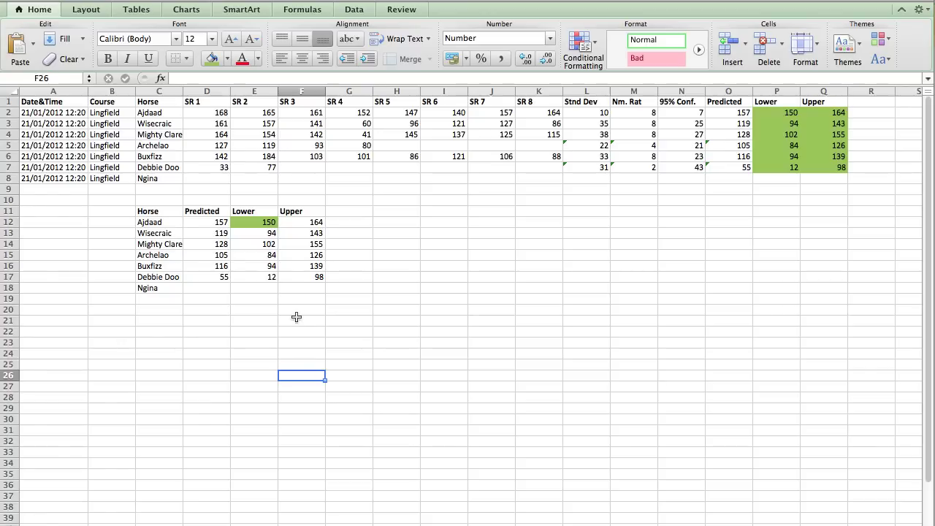
pyautogui.click(299, 233)
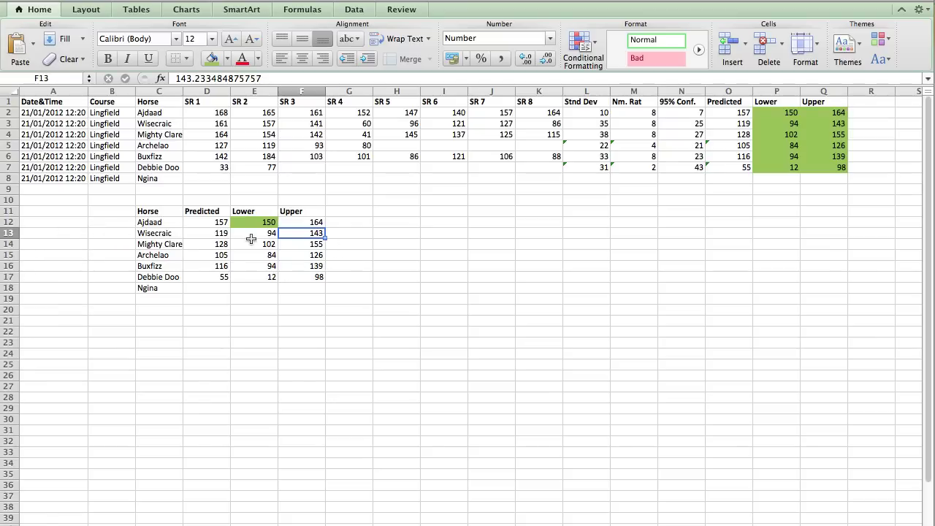
# Fill the Mighty Clarets name in C14 green, then select Upper values F15:F17.
pyautogui.click(302, 299)
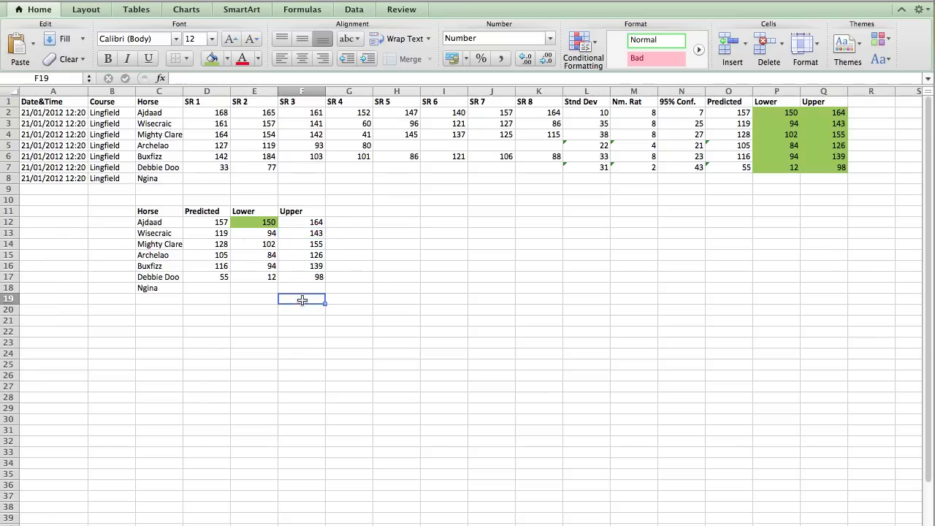
pyautogui.click(307, 245)
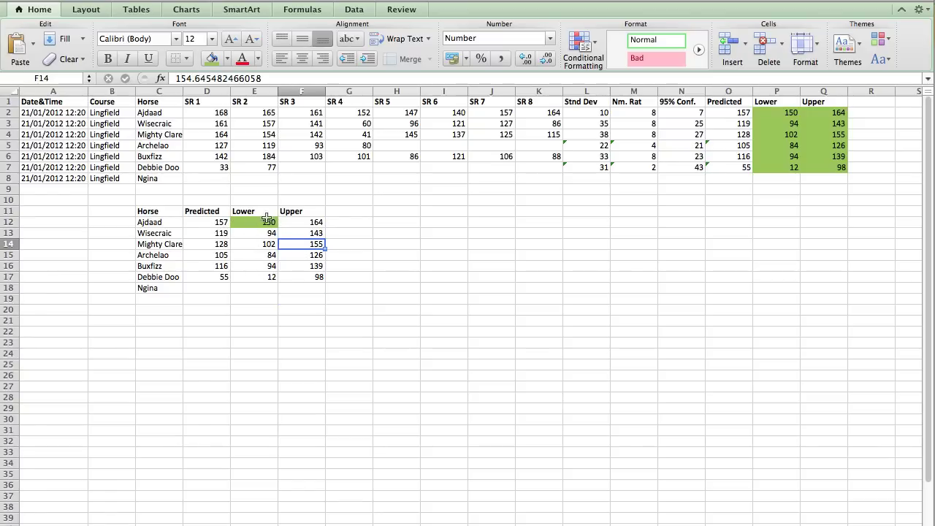
pyautogui.click(177, 246)
pyautogui.click(212, 59)
pyautogui.click(272, 370)
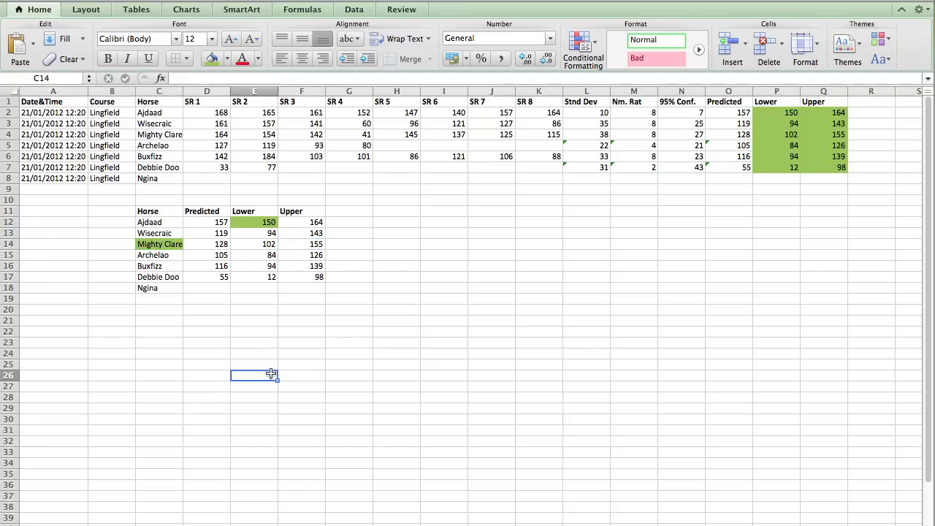
pyautogui.click(316, 246)
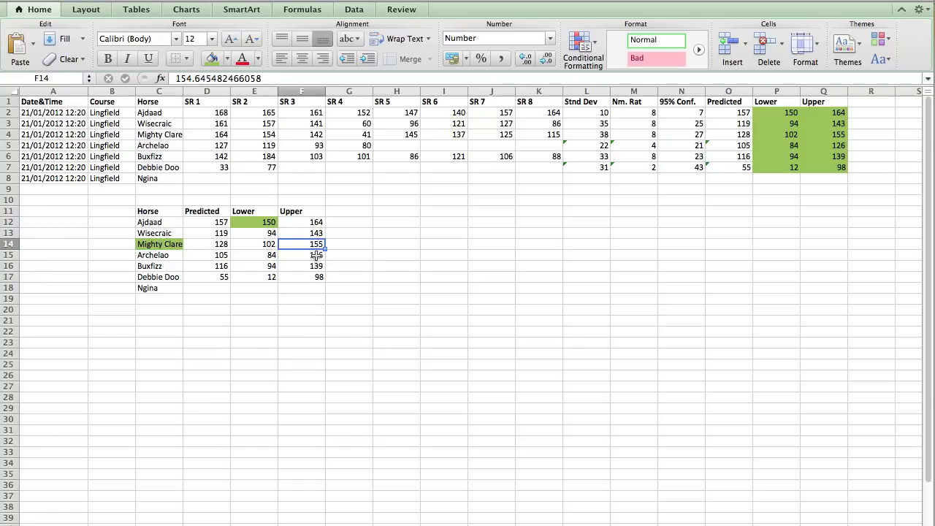
pyautogui.click(315, 254)
pyautogui.moveTo(316, 254); pyautogui.dragTo(311, 274)
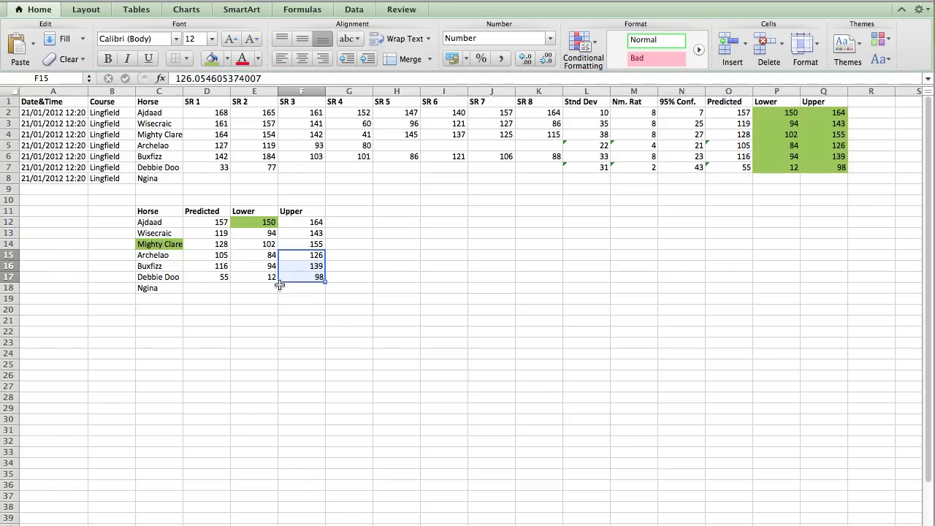
# Widen column C so the full name Mighty Clarets fits.
pyautogui.click(144, 246)
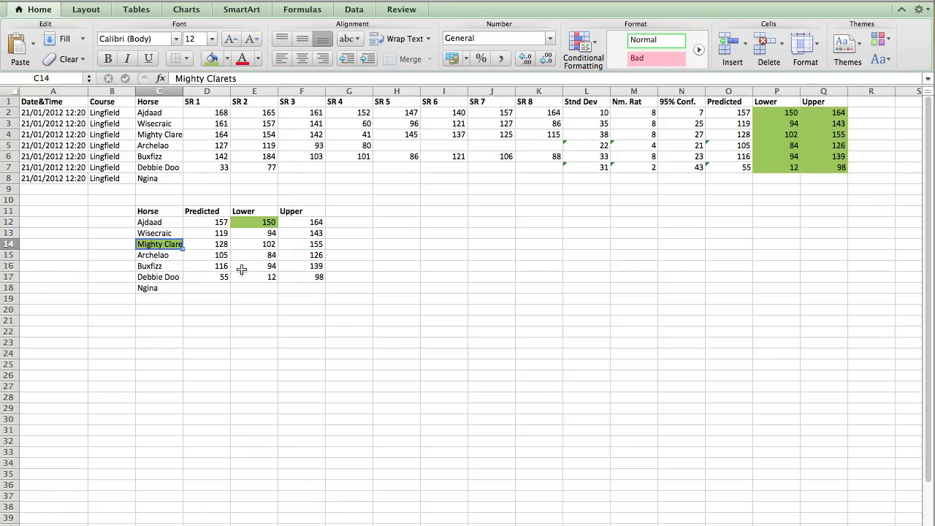
pyautogui.moveTo(182, 89); pyautogui.dragTo(197, 89)
pyautogui.click(247, 351)
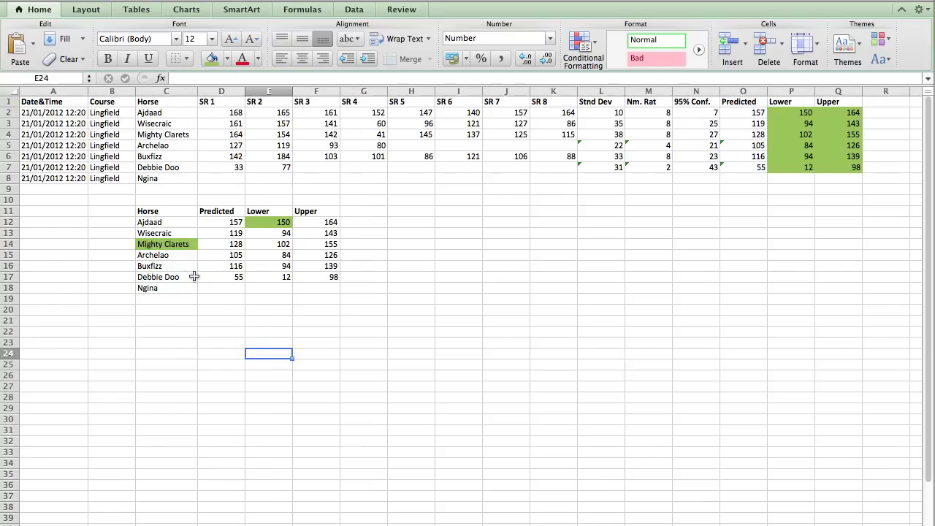
# Fill Ajdaad's name in C12 green.
pyautogui.click(170, 222)
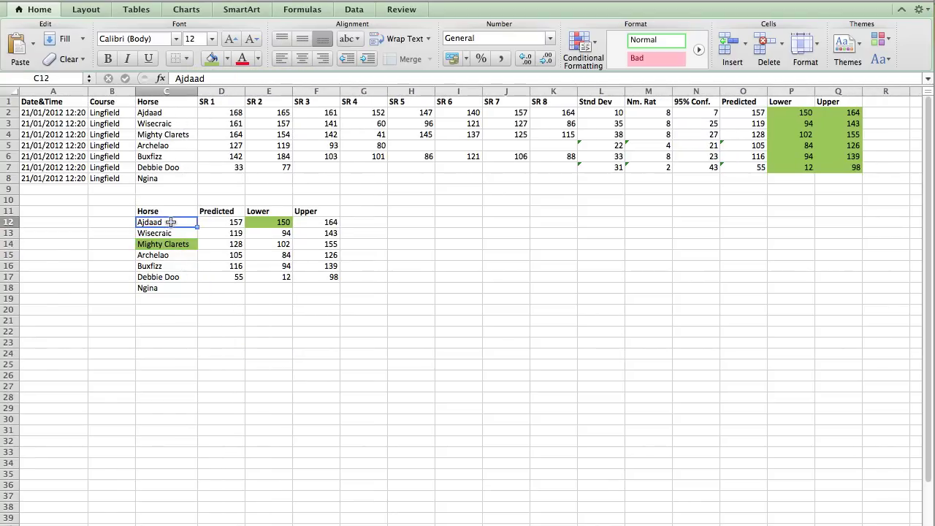
pyautogui.click(211, 58)
pyautogui.click(234, 394)
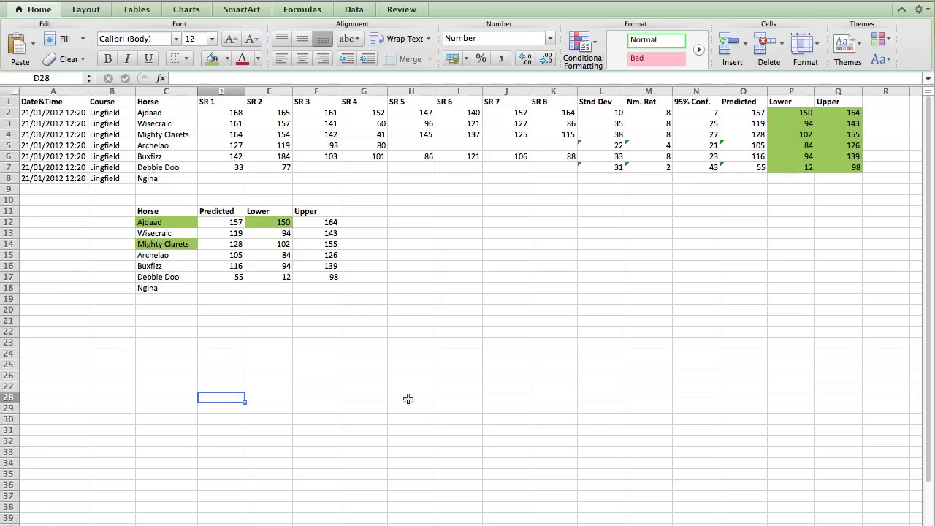
pyautogui.click(319, 232)
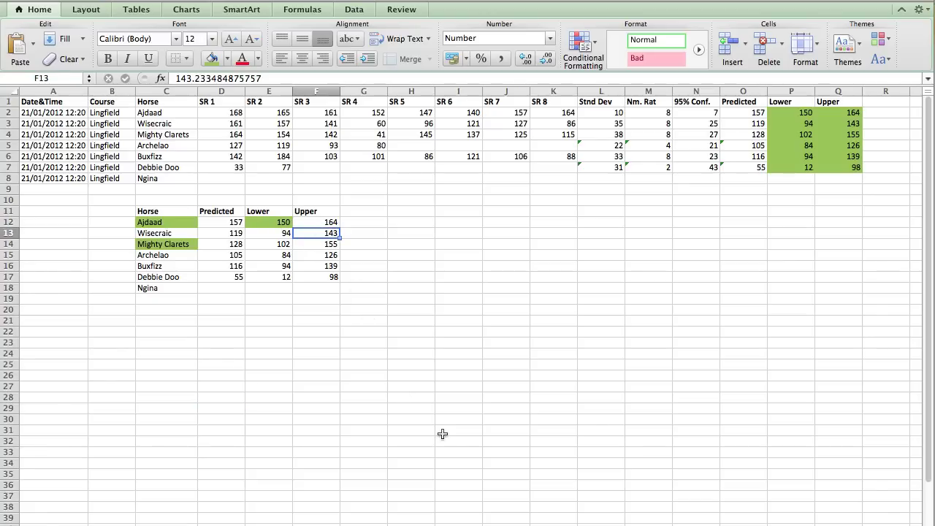